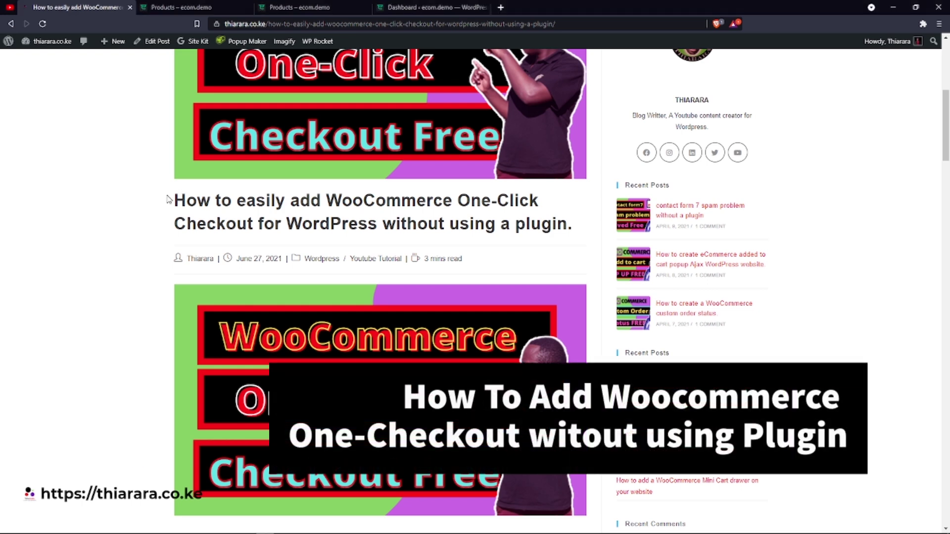
Review the tutorial post's PHP and CSS checkout code, then switch to the ecom.demo shop.
left_click_drag(169, 199, 207, 217)
left_click(523, 246)
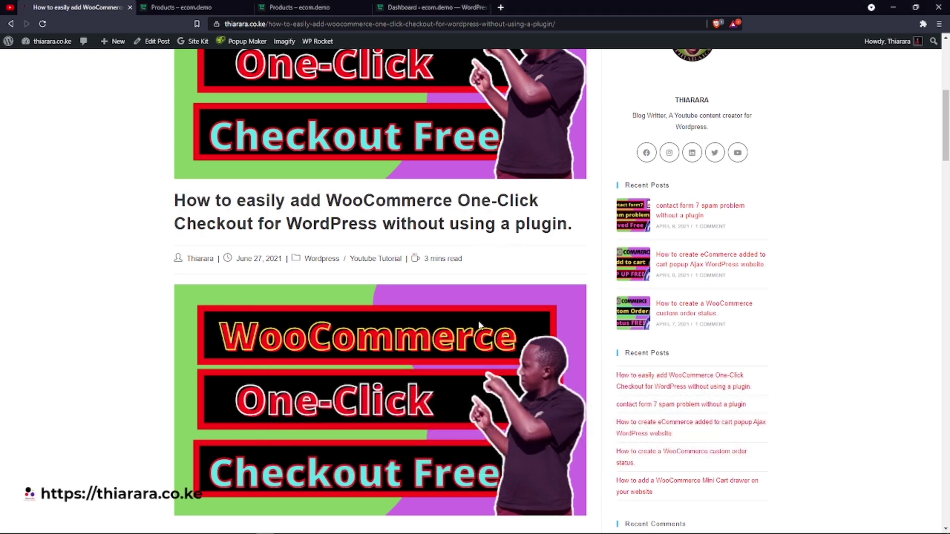
scroll(479, 325, "down", 2)
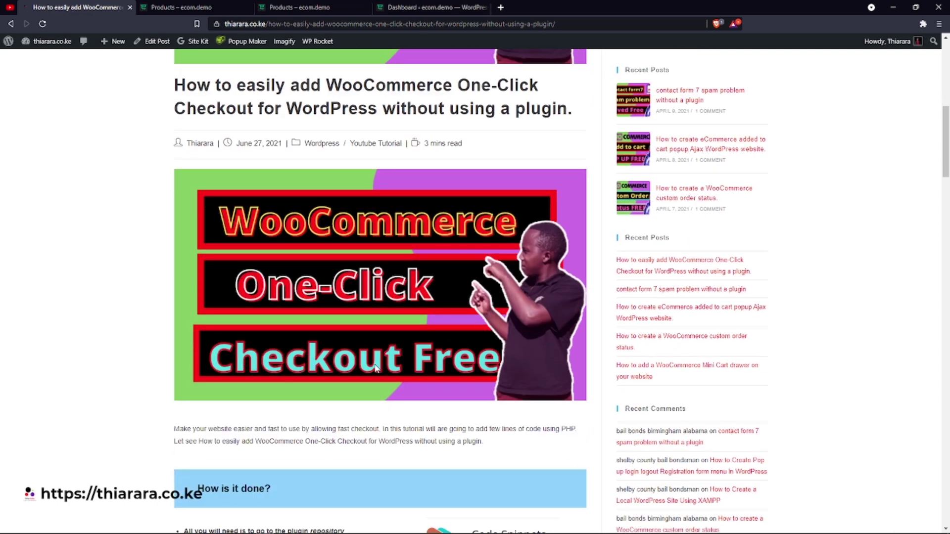
scroll(375, 367, "down", 12)
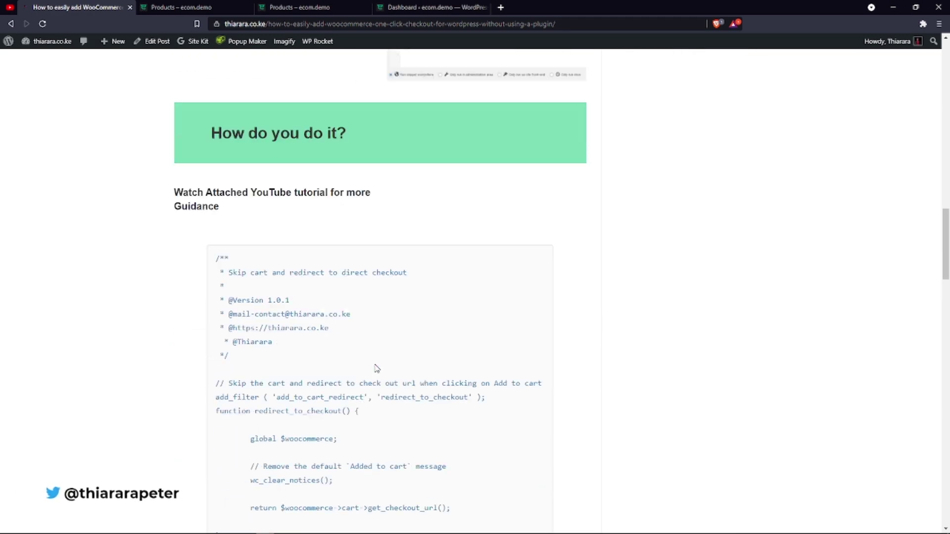
scroll(374, 367, "down", 2)
scroll(310, 273, "down", 2)
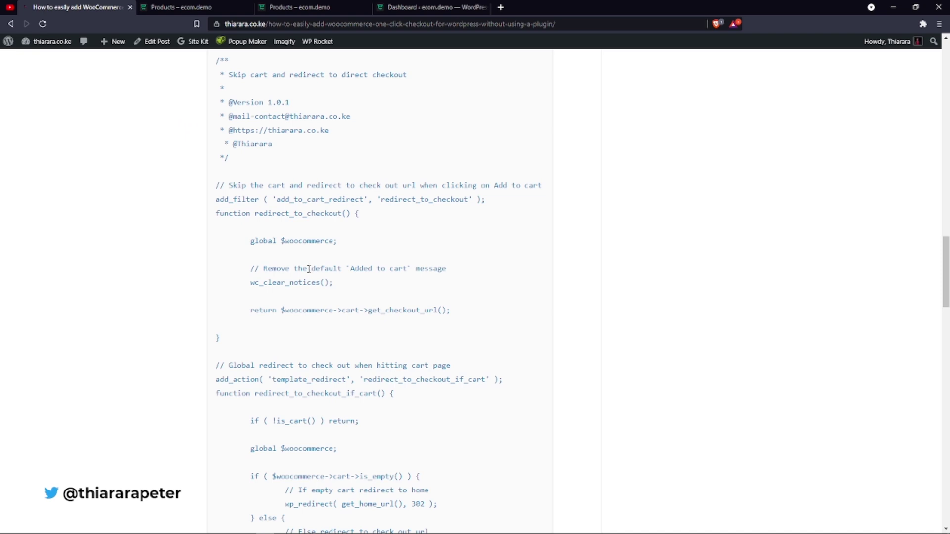
scroll(331, 325, "down", 16)
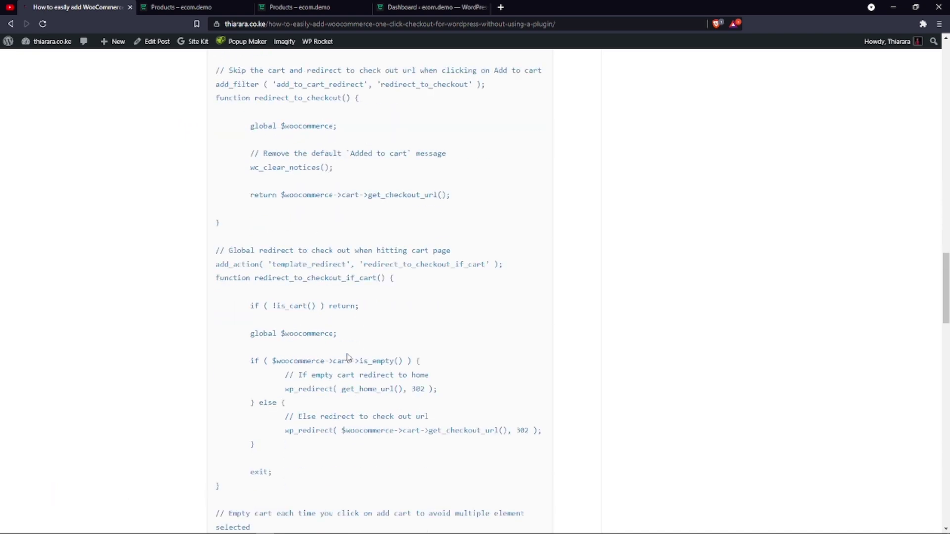
scroll(319, 432, "down", 2)
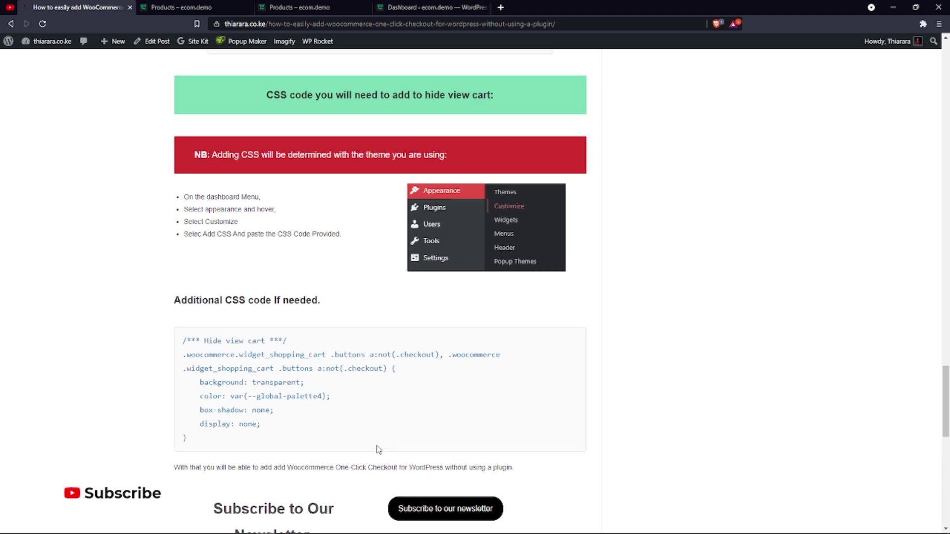
scroll(378, 447, "up", 15)
scroll(378, 448, "up", 10)
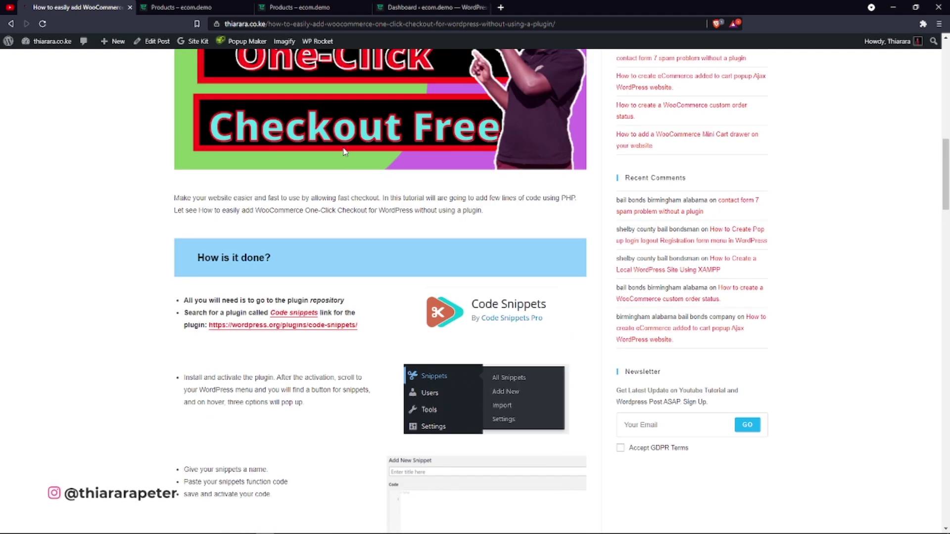
left_click(162, 7)
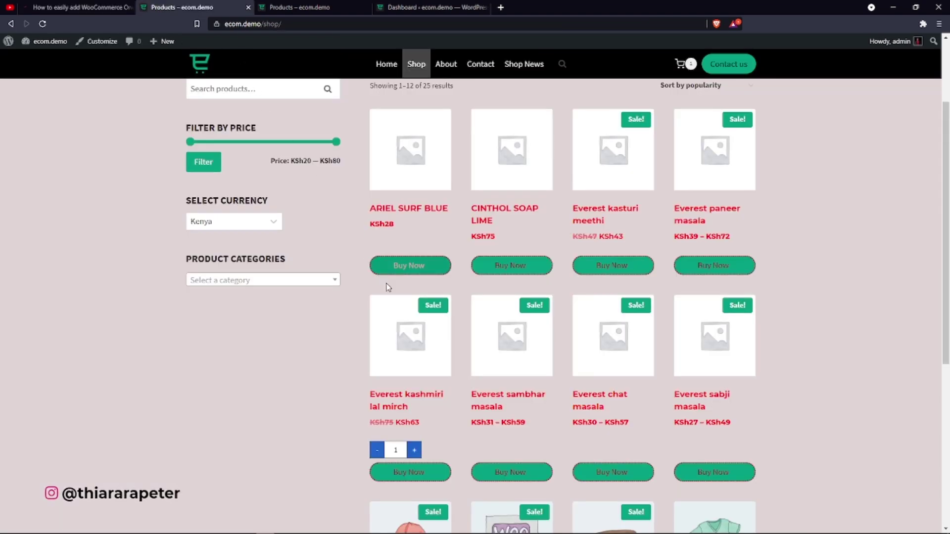
Compare the sale.demo and ecom.demo shops, then Buy Now three Everest kashmiri lal mirch.
left_click(299, 7)
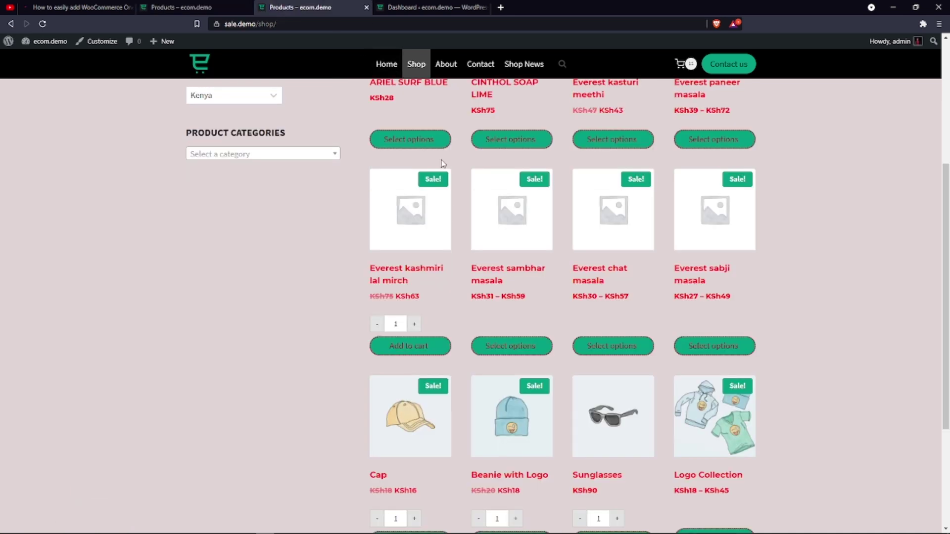
left_click(208, 5)
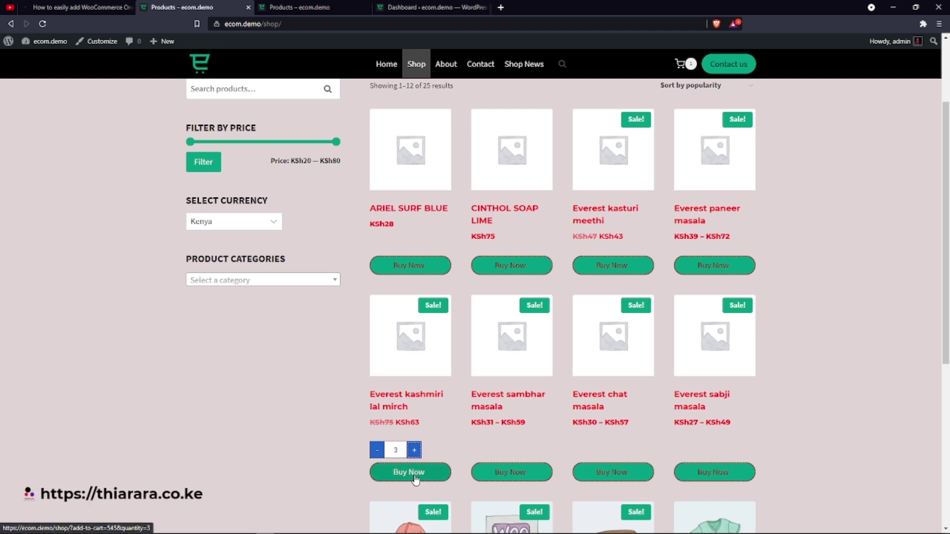
left_click(414, 473)
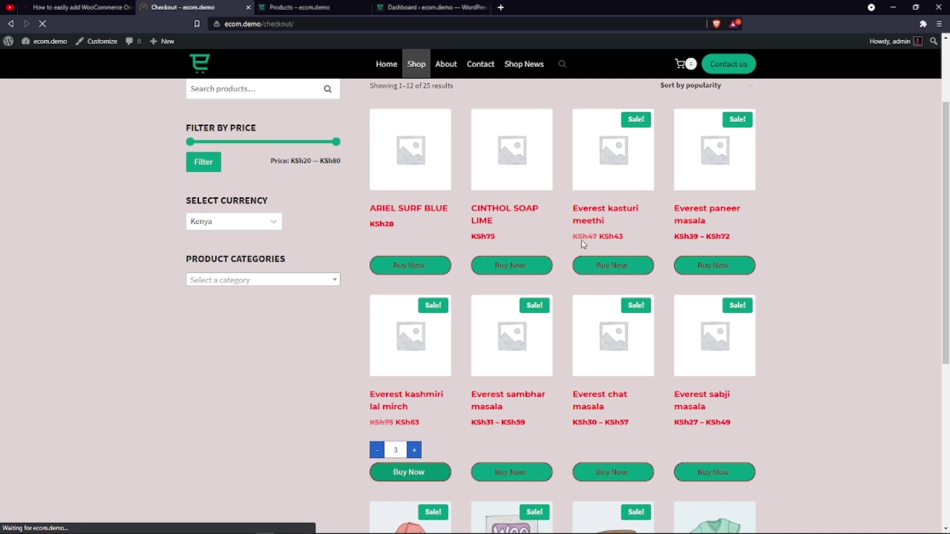
Review the checkout totalling KSh189, then return to the shop listing.
scroll(427, 360, "down", 3)
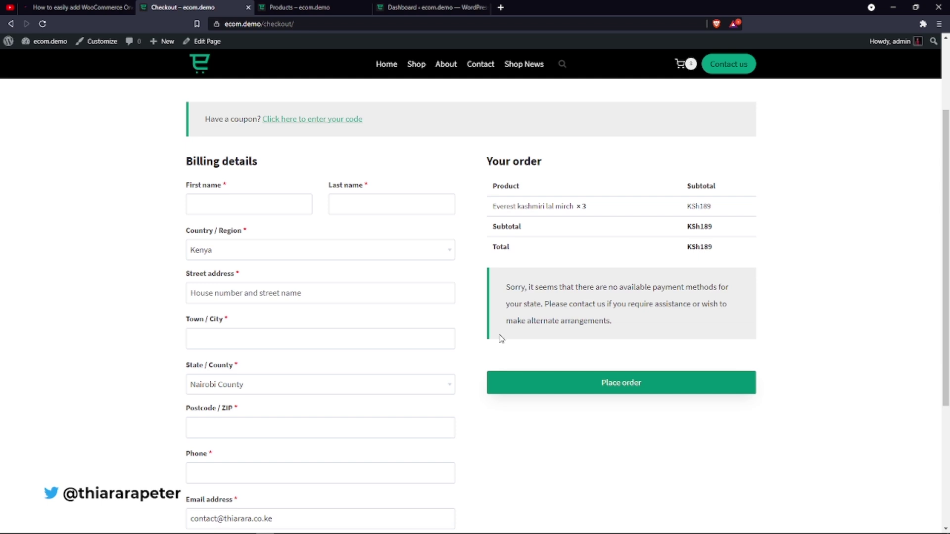
scroll(295, 418, "down", 3)
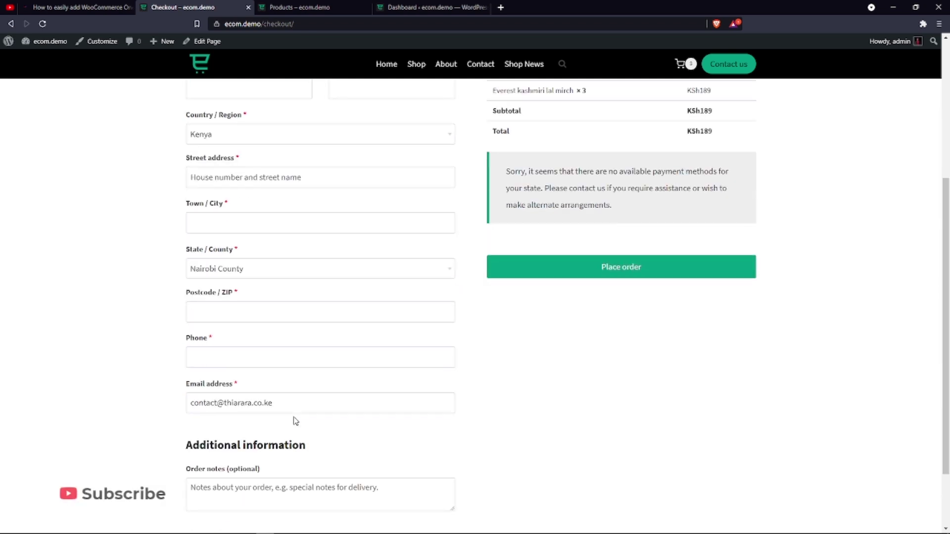
scroll(295, 422, "down", 2)
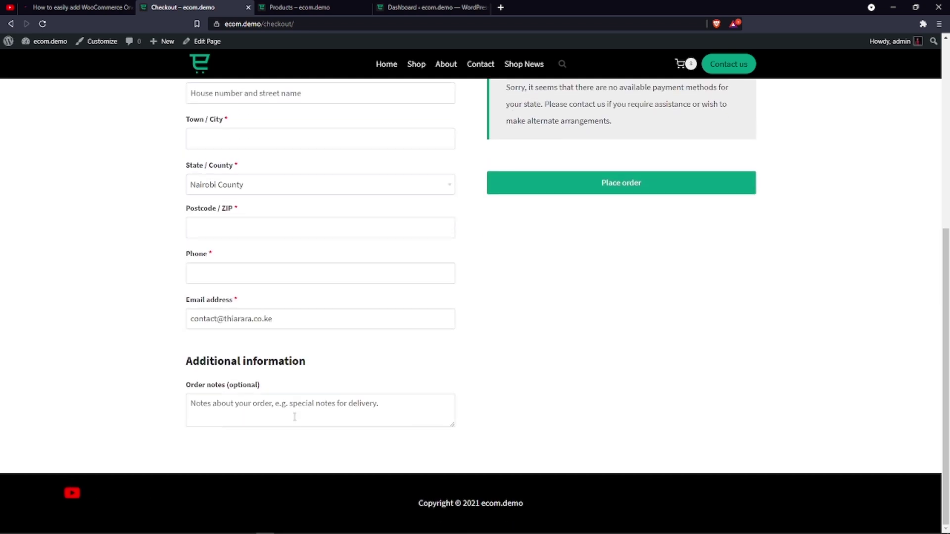
scroll(642, 450, "up", 6)
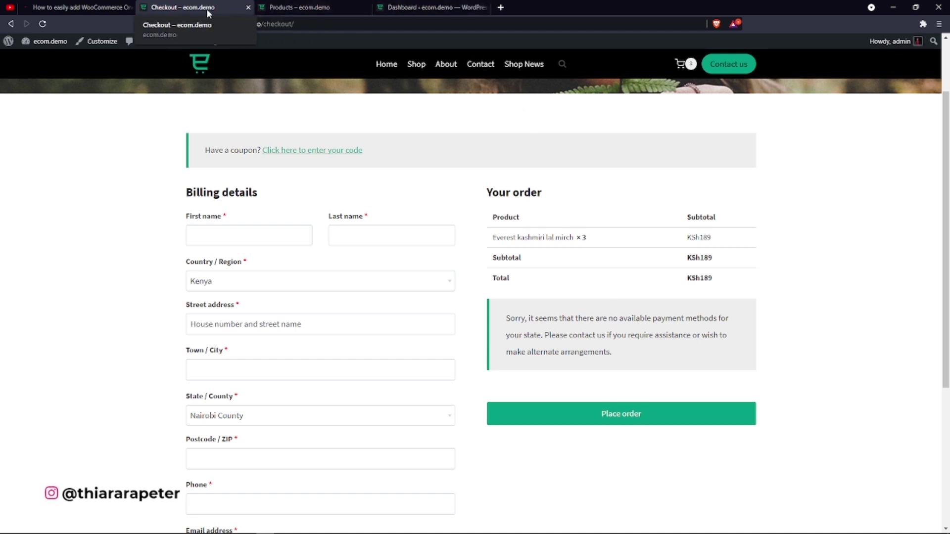
left_click(416, 64)
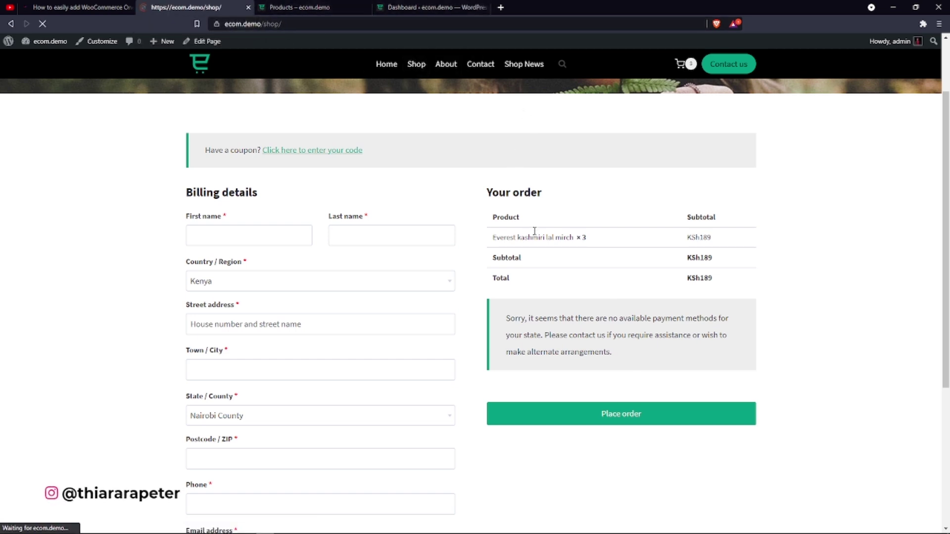
scroll(421, 376, "down", 2)
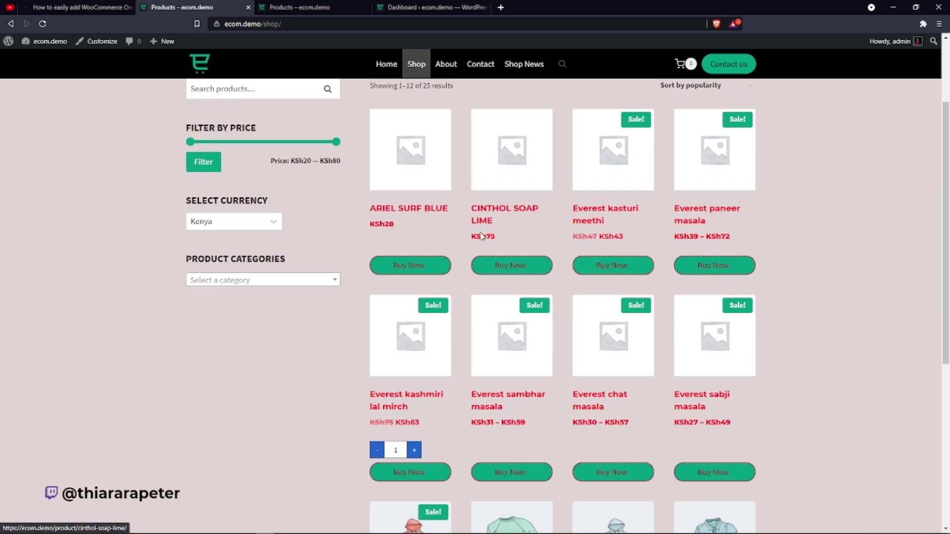
Buy one 75gm CINTHOL SOAP LIME via Buy Now, then confirm the cart holds only it at KSh75.
left_click(508, 272)
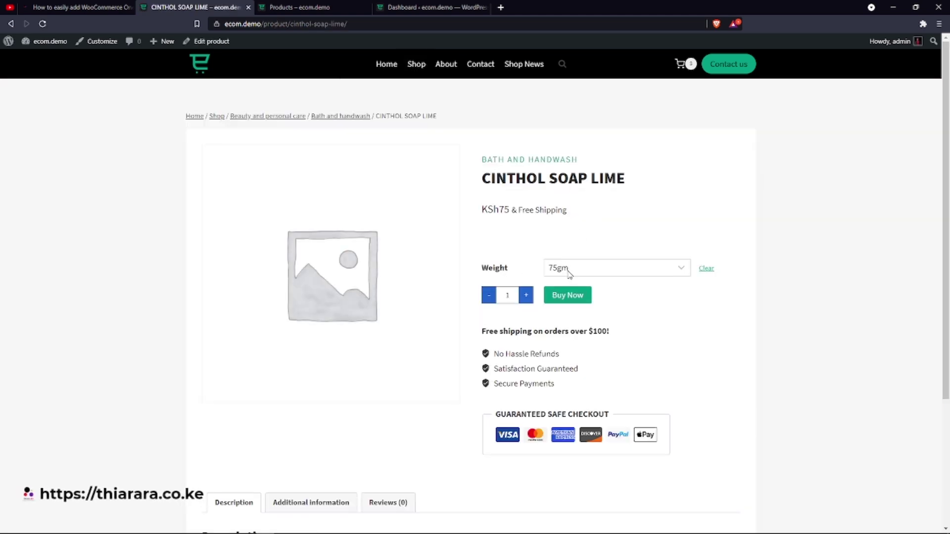
left_click(567, 267)
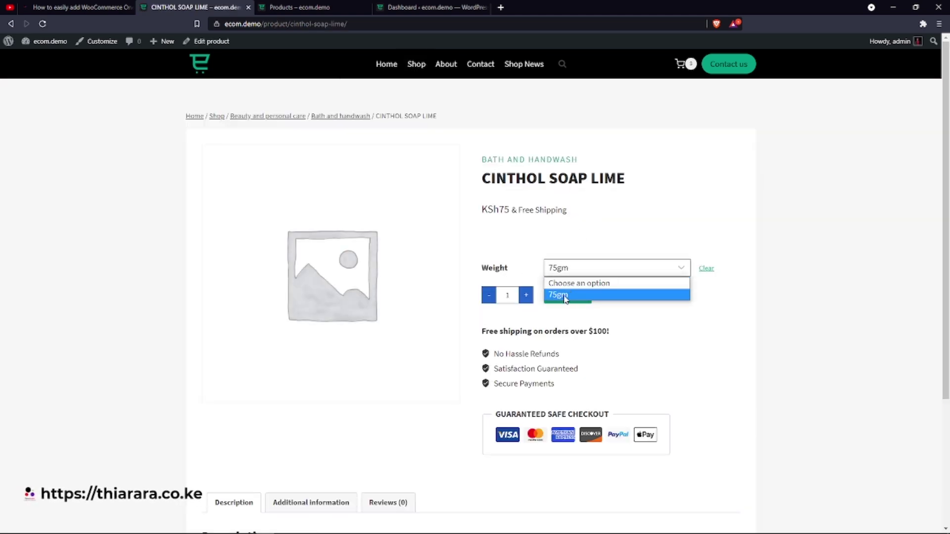
left_click(566, 296)
left_click(527, 297)
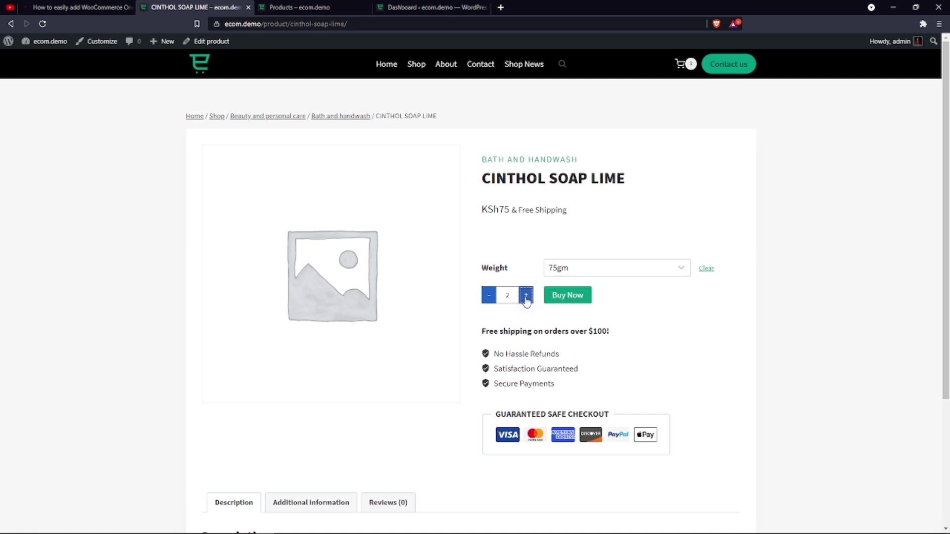
left_click(526, 297)
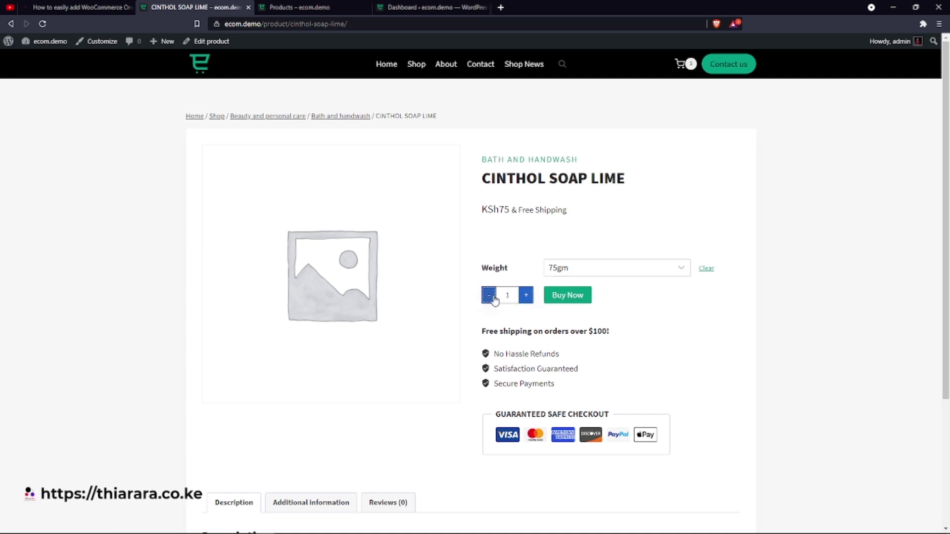
left_click(569, 297)
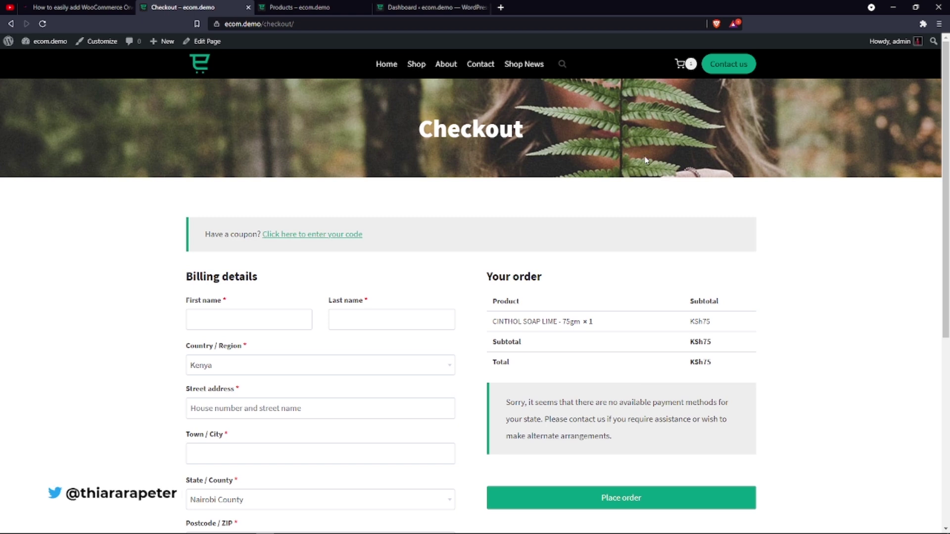
left_click(688, 66)
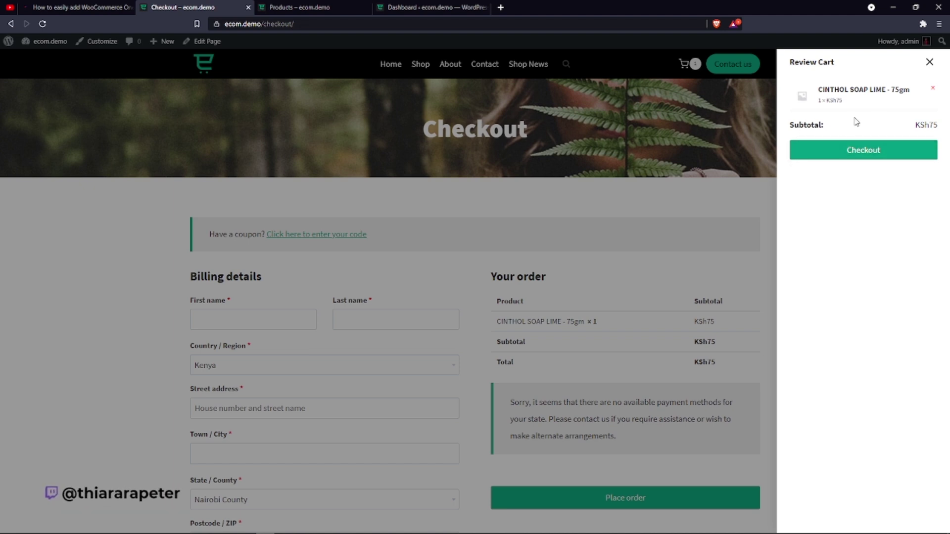
left_click(930, 62)
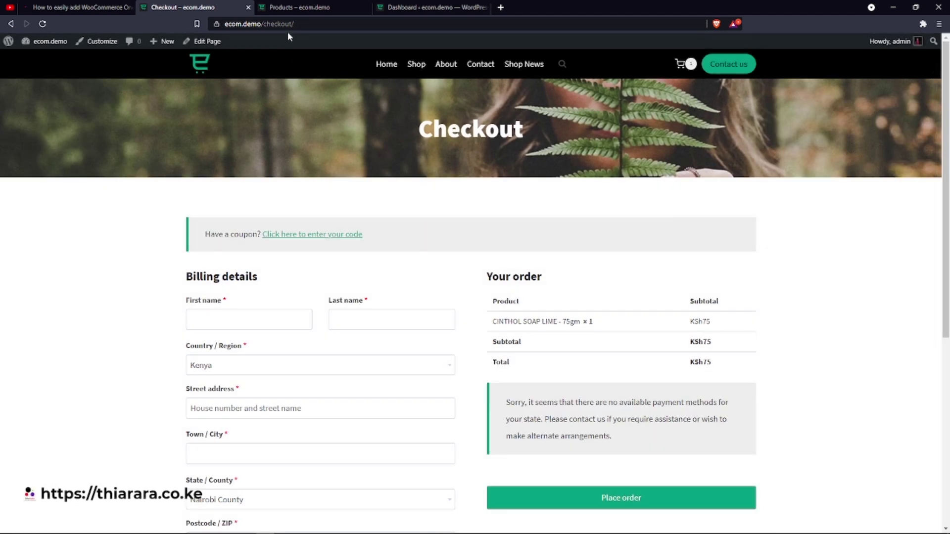
From the WordPress admin dashboard, go to Plugins > Add New.
left_click(418, 6)
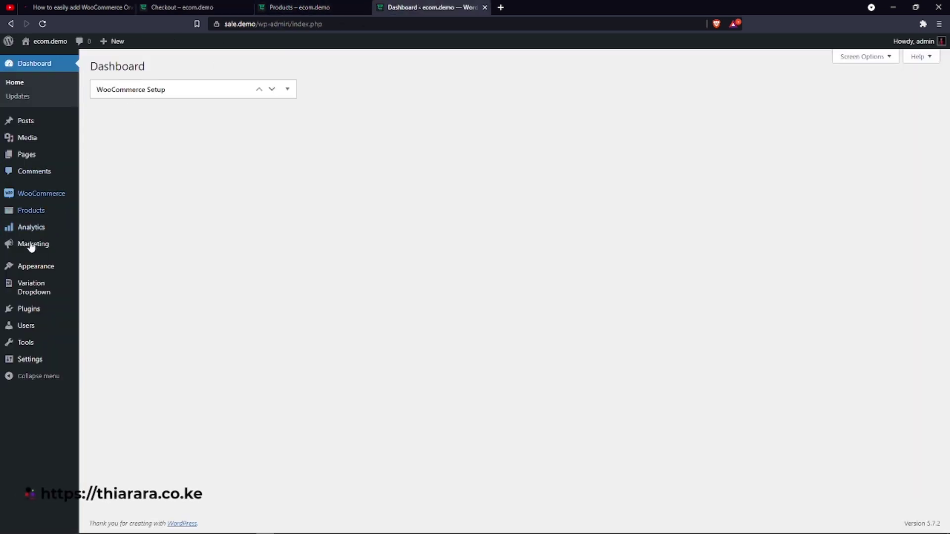
mouse_move(30, 313)
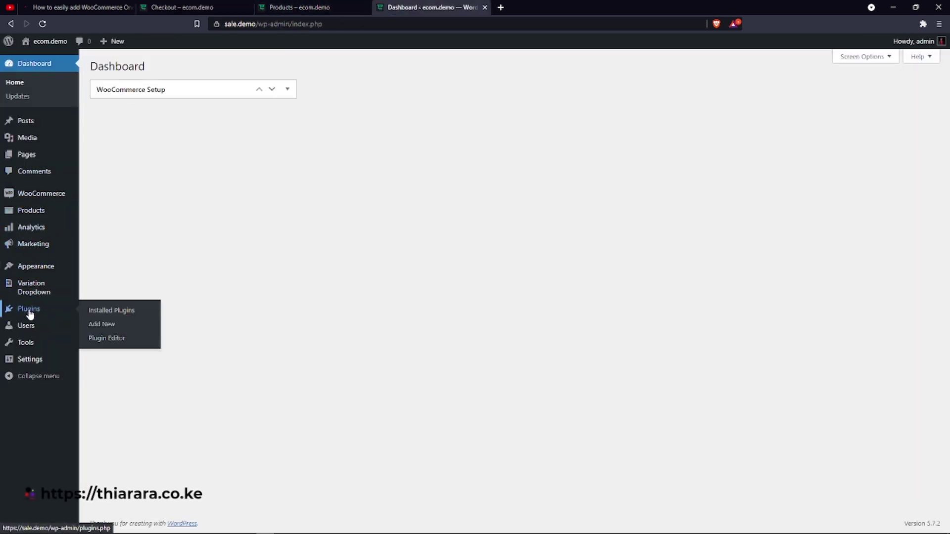
left_click(97, 328)
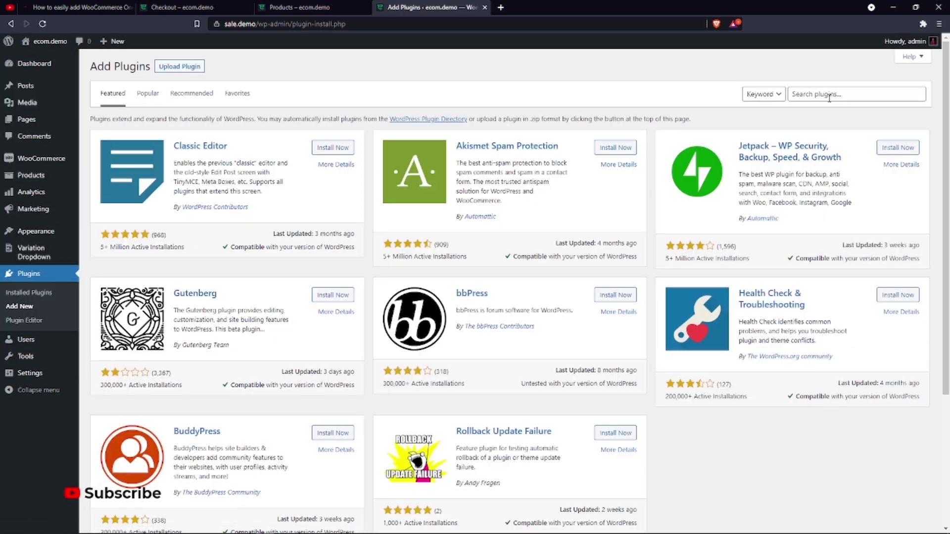
Search plugins for 'code', then install and activate Code Snippets.
left_click(829, 97)
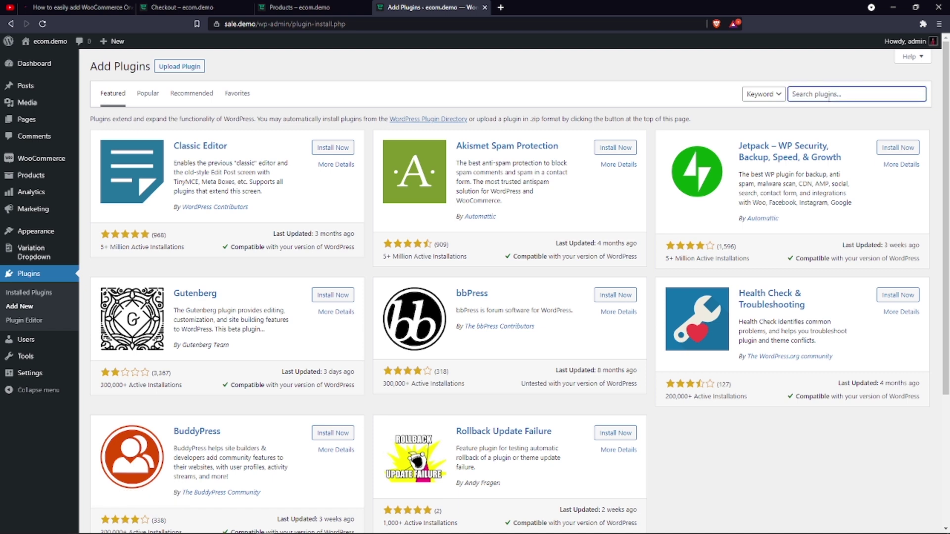
type("code snippet")
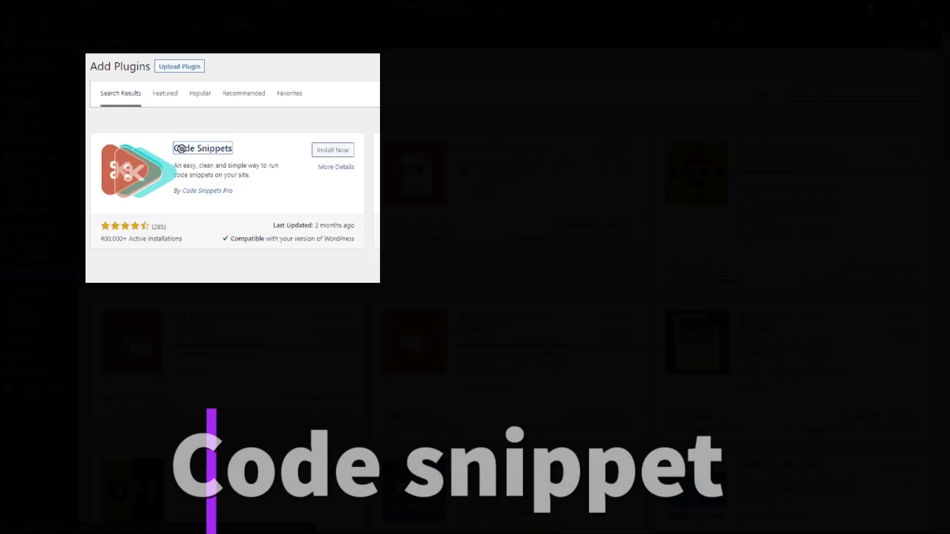
left_click(250, 195)
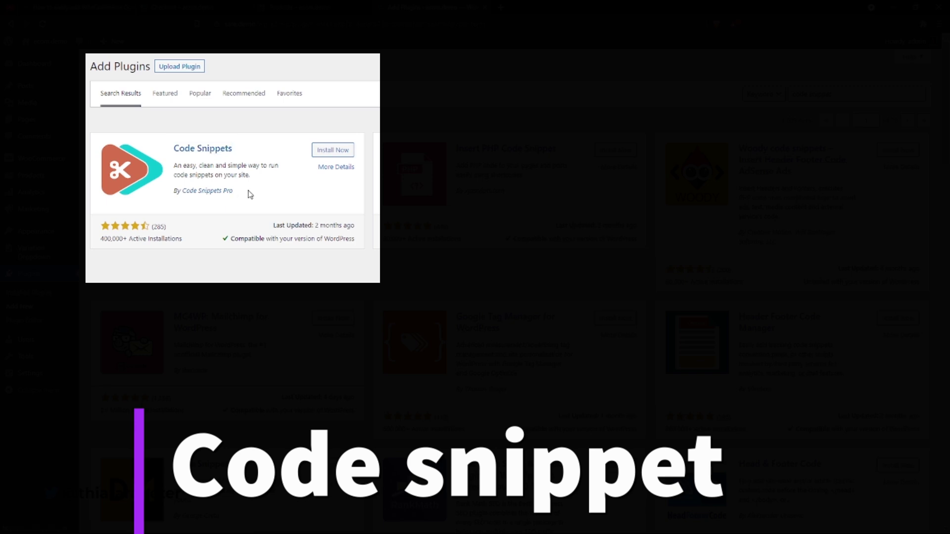
left_click_drag(200, 192, 193, 192)
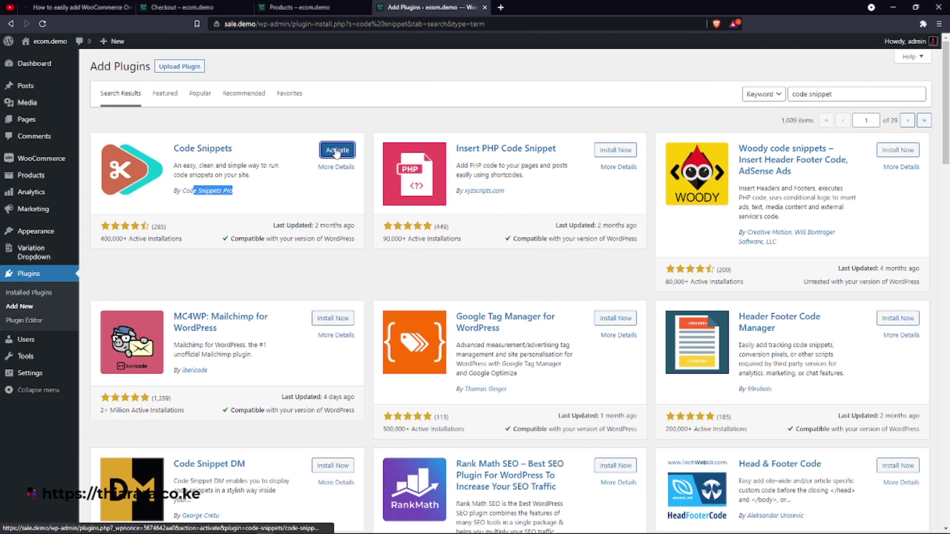
left_click(337, 150)
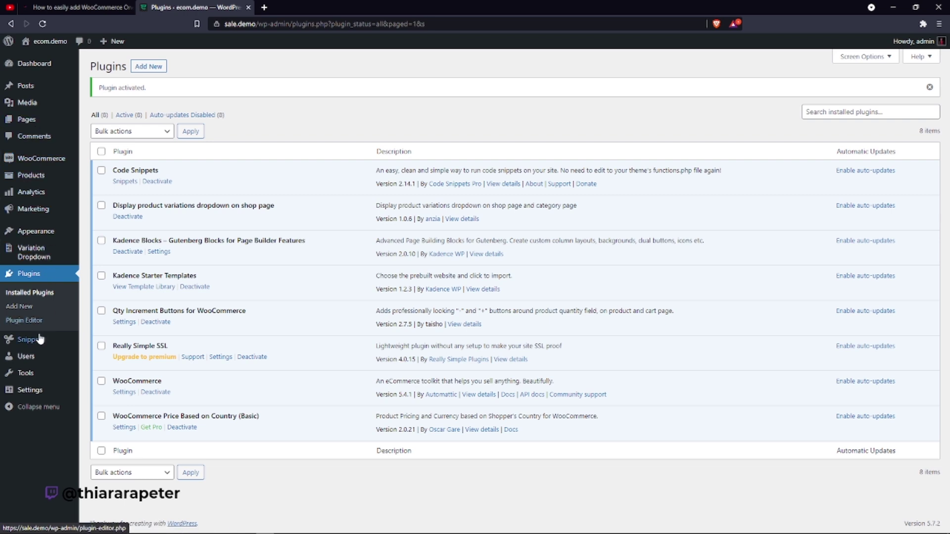
Add a new snippet under Snippets titled 'wocommerce one click checkout'.
mouse_move(41, 334)
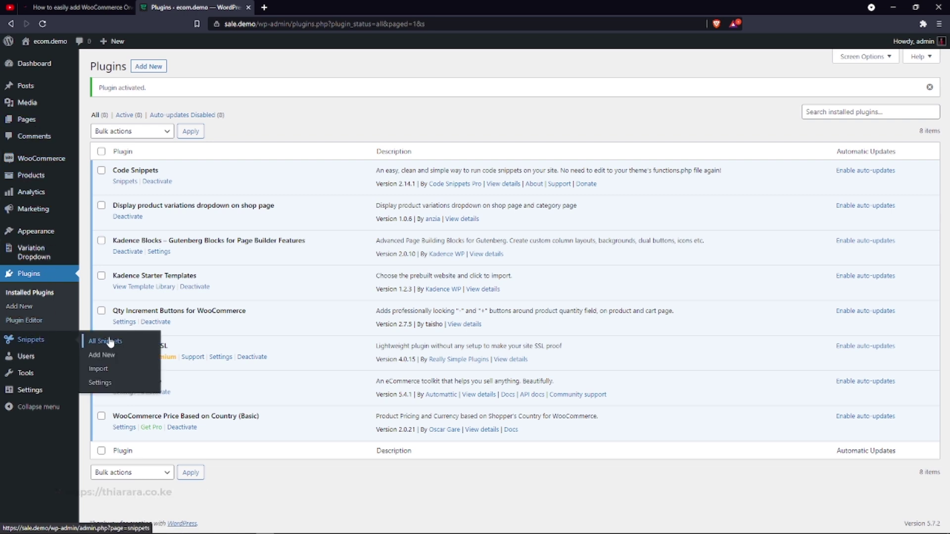
left_click(100, 355)
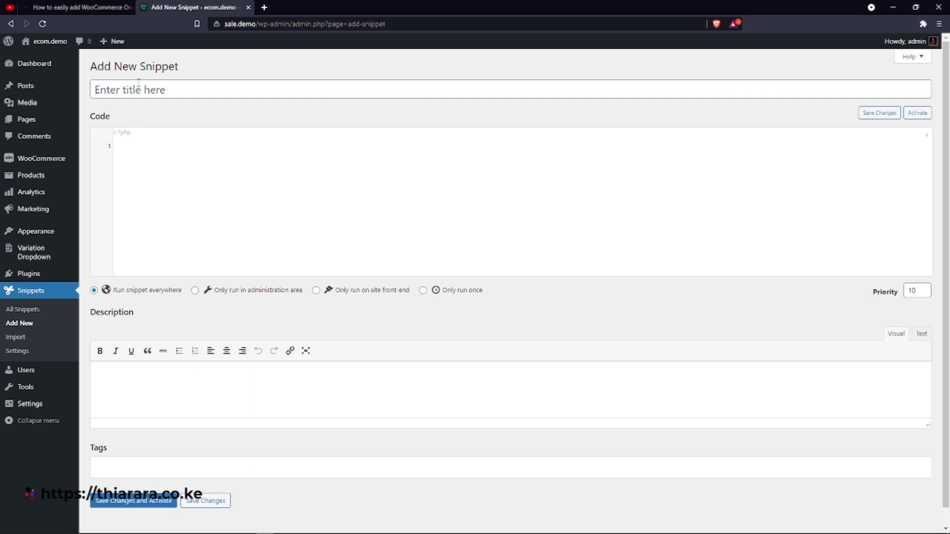
left_click(114, 93)
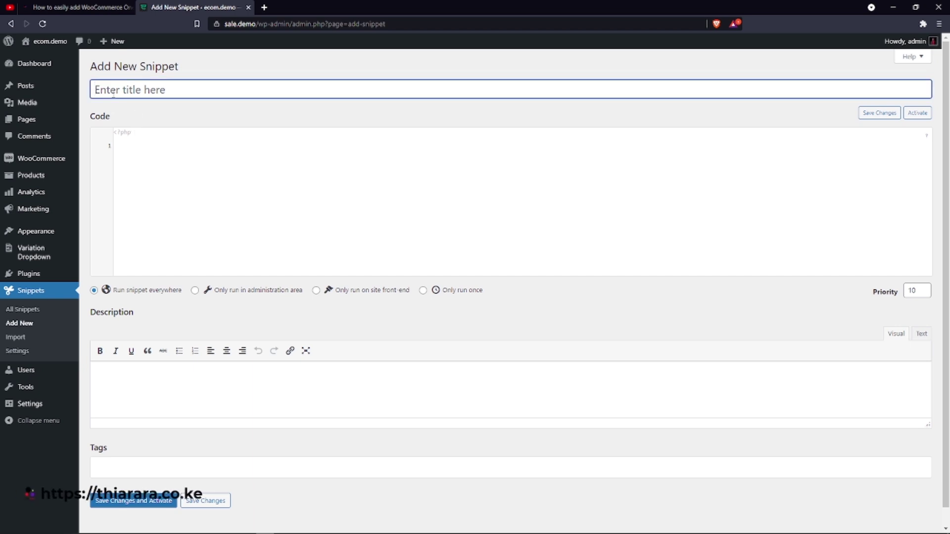
type("woco")
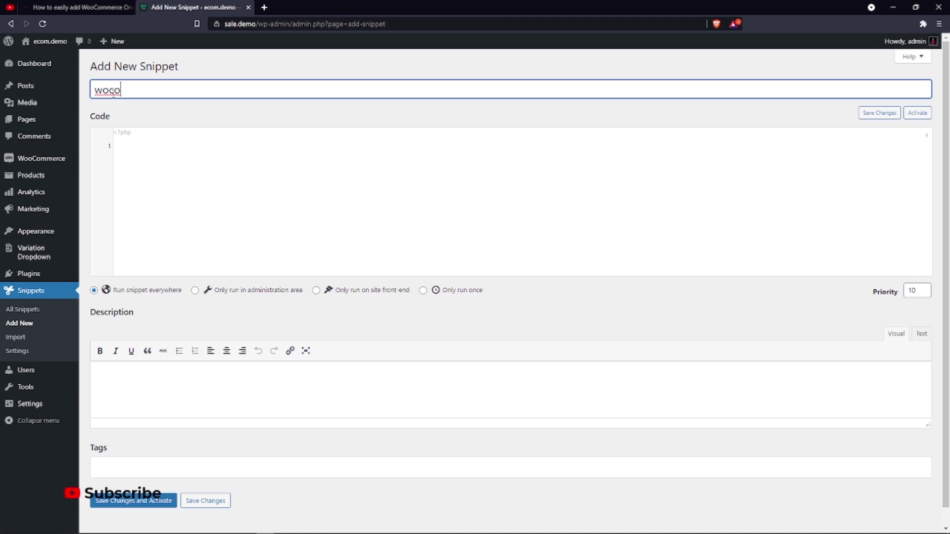
type("mmerce one click checkout")
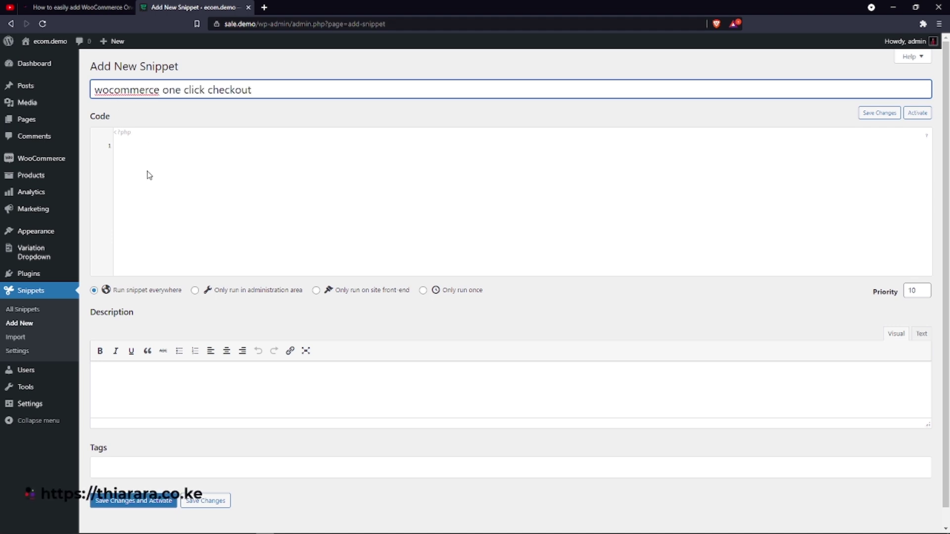
Select the whole PHP code block in the thiarara.co.ke blog post and return to the snippet form.
left_click(96, 14)
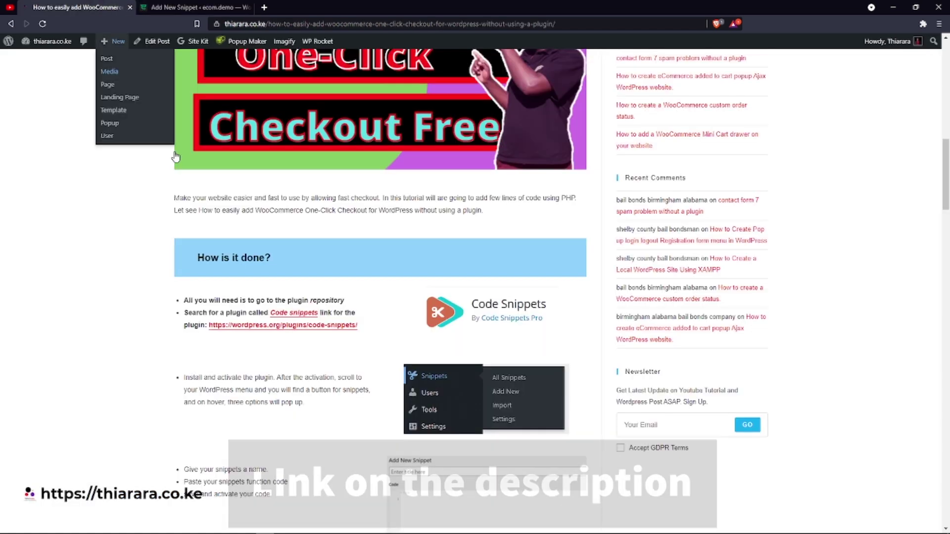
scroll(248, 220, "down", 5)
scroll(249, 222, "down", 2)
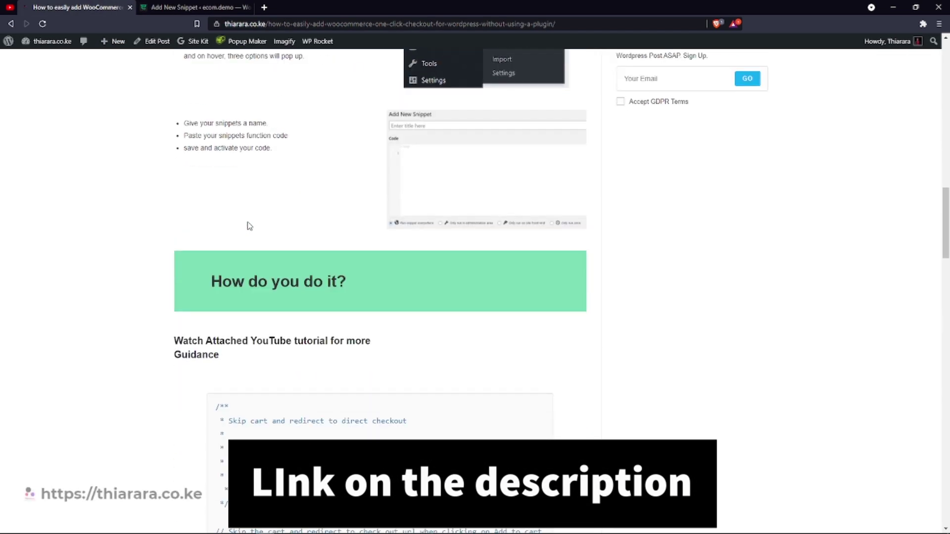
scroll(250, 225, "down", 2)
scroll(252, 228, "down", 2)
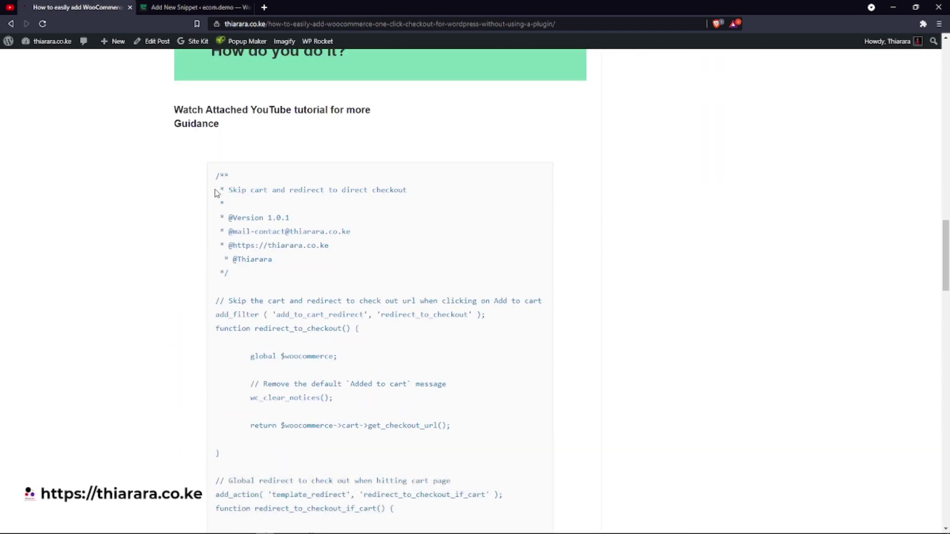
left_click_drag(216, 182, 485, 288)
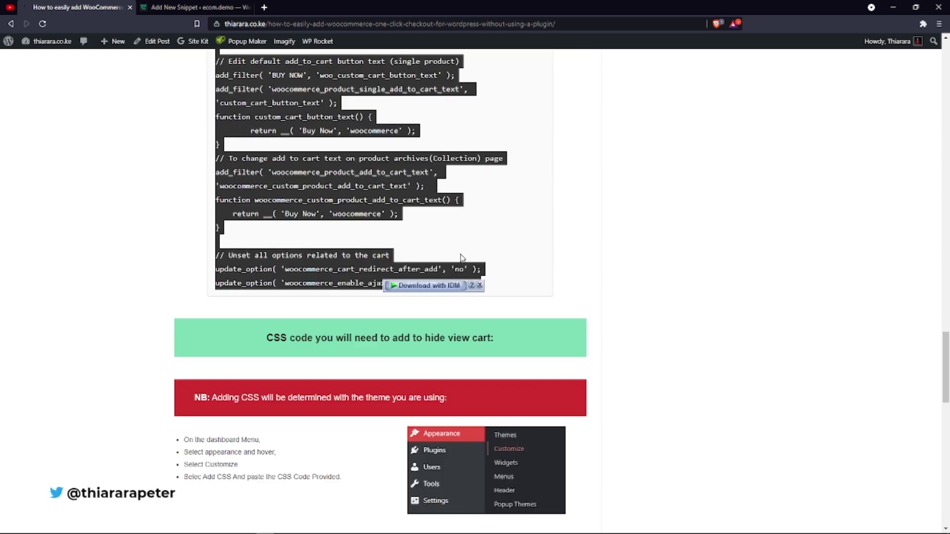
left_click(198, 7)
Paste the copied skip-cart PHP into the snippet's code area and Save Changes and Activate.
left_click(153, 186)
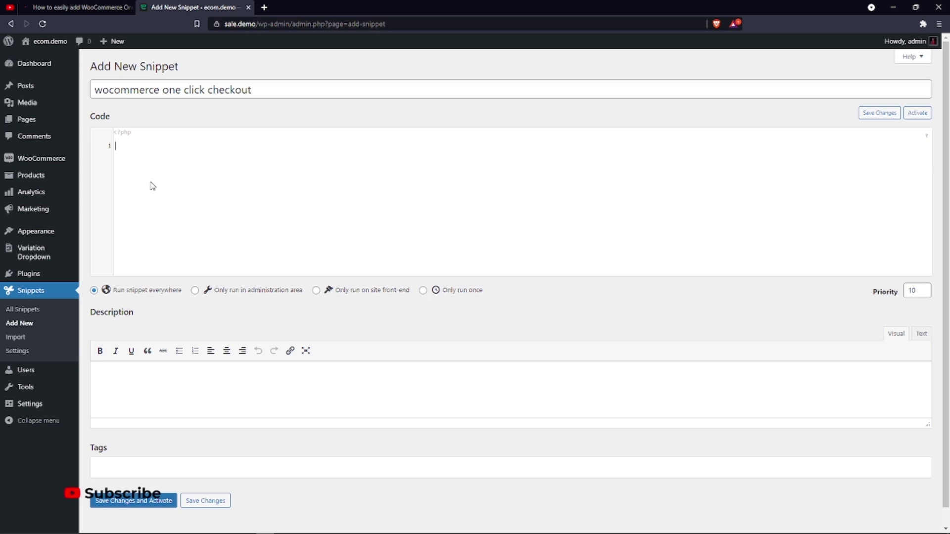
key("ctrl+v")
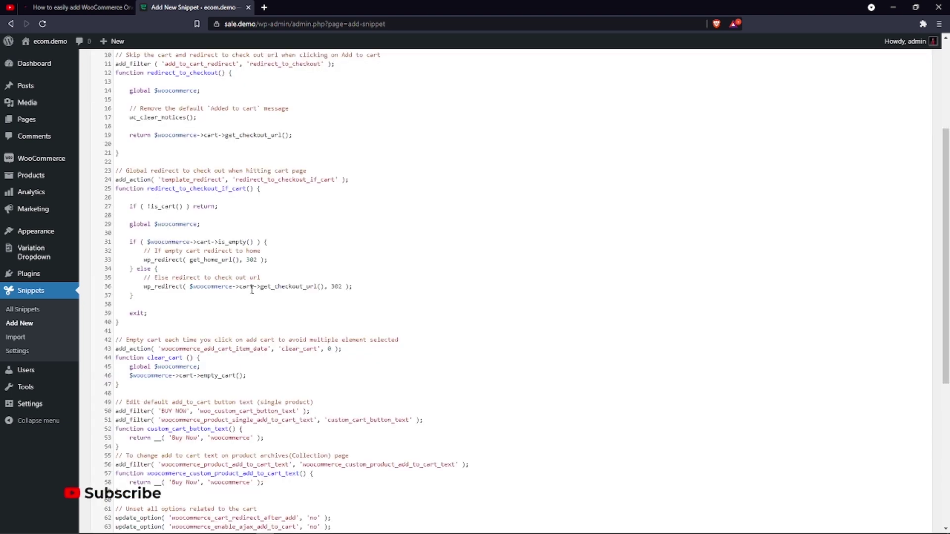
scroll(252, 289, "up", 3)
scroll(292, 318, "down", 9)
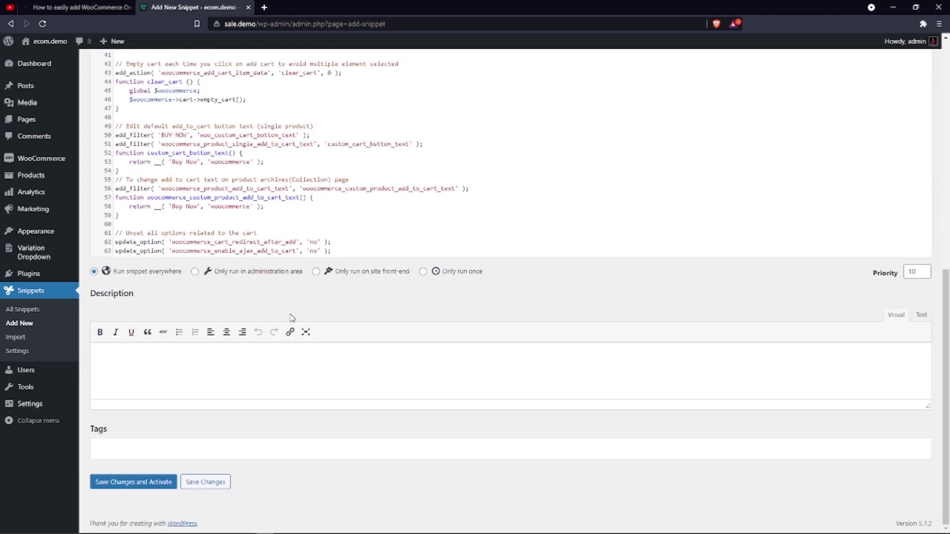
left_click(151, 483)
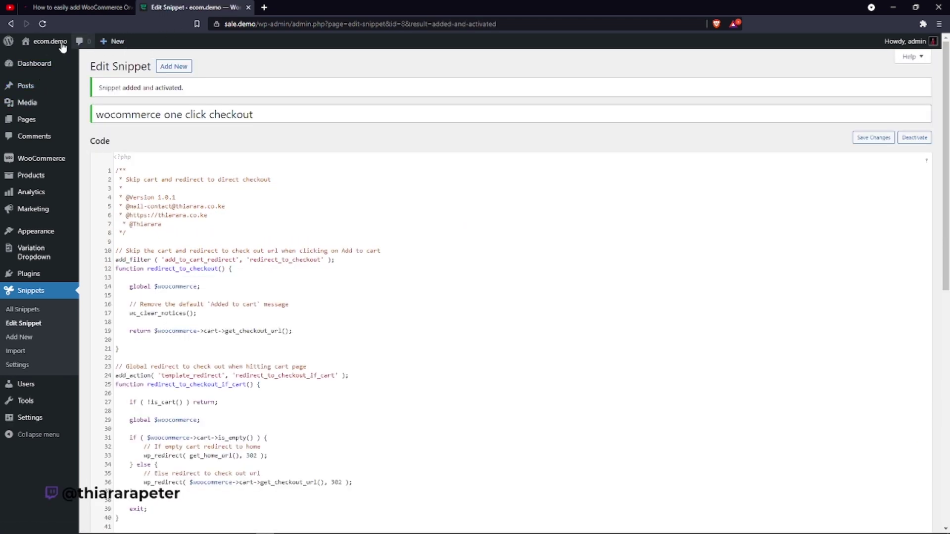
Open the ecom.demo storefront in a new tab.
right_click(48, 42)
left_click(97, 49)
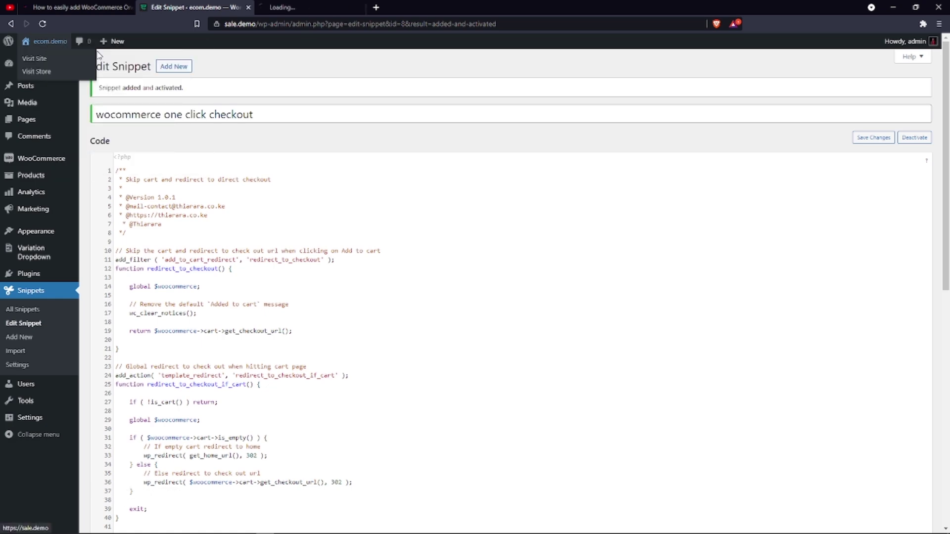
left_click(307, 6)
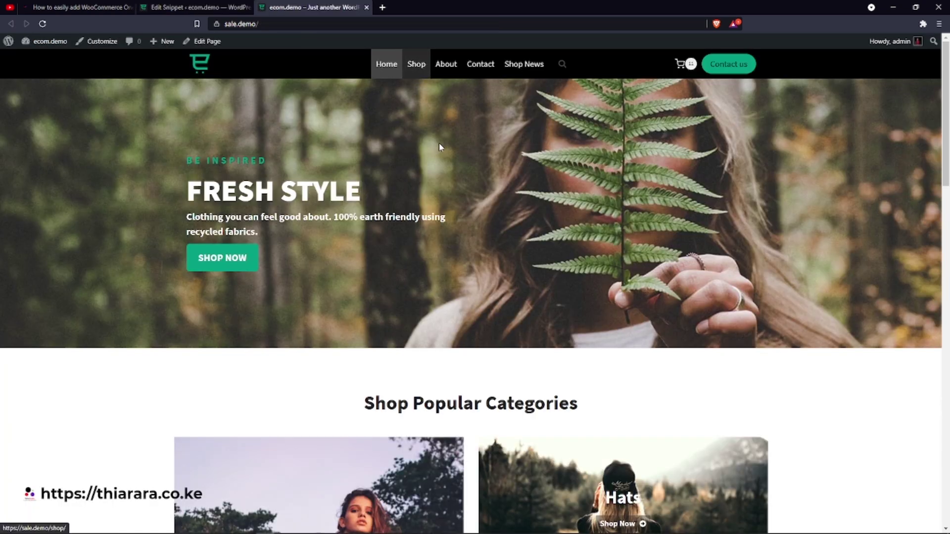
scroll(440, 147, "down", 2)
scroll(433, 102, "up", 1)
Browse the shop's Buy Now products and open ARIEL SURF BLUE.
left_click(416, 64)
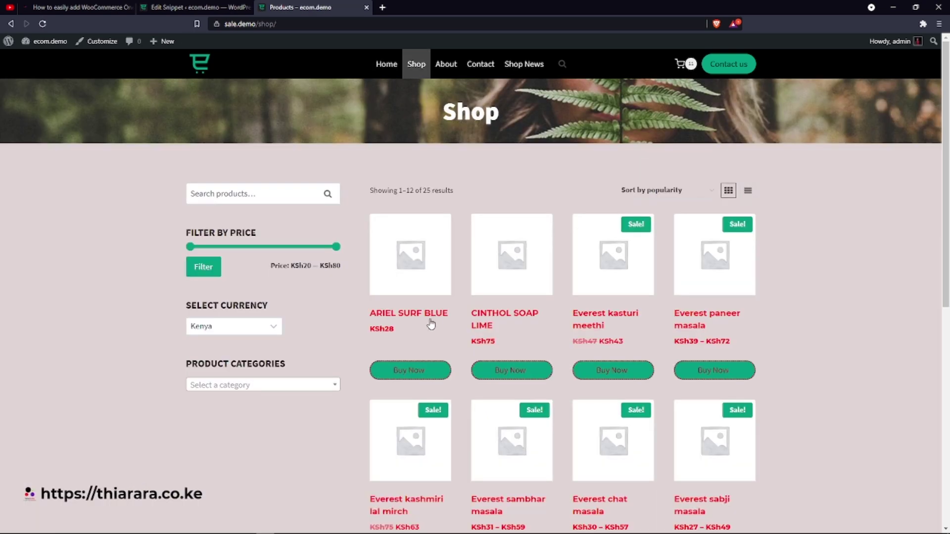
scroll(434, 364, "down", 2)
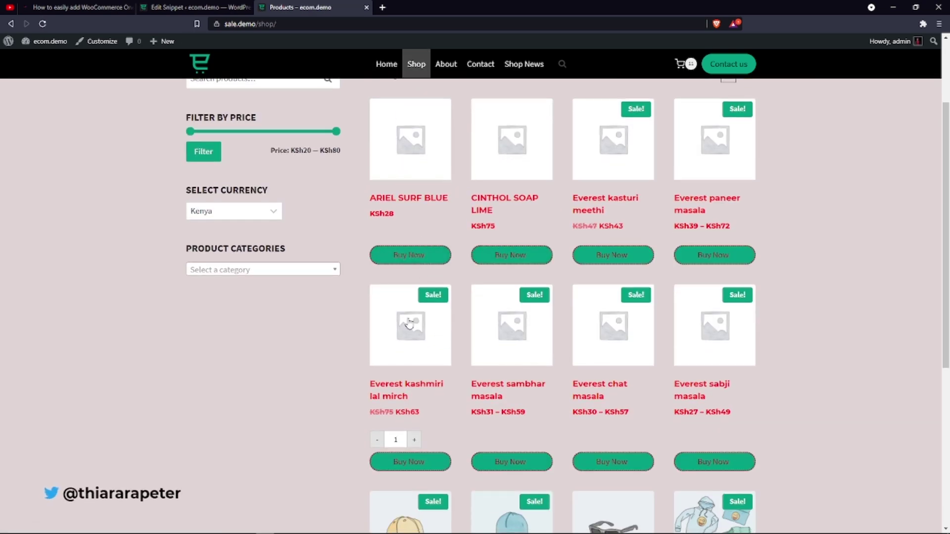
scroll(404, 444, "down", 2)
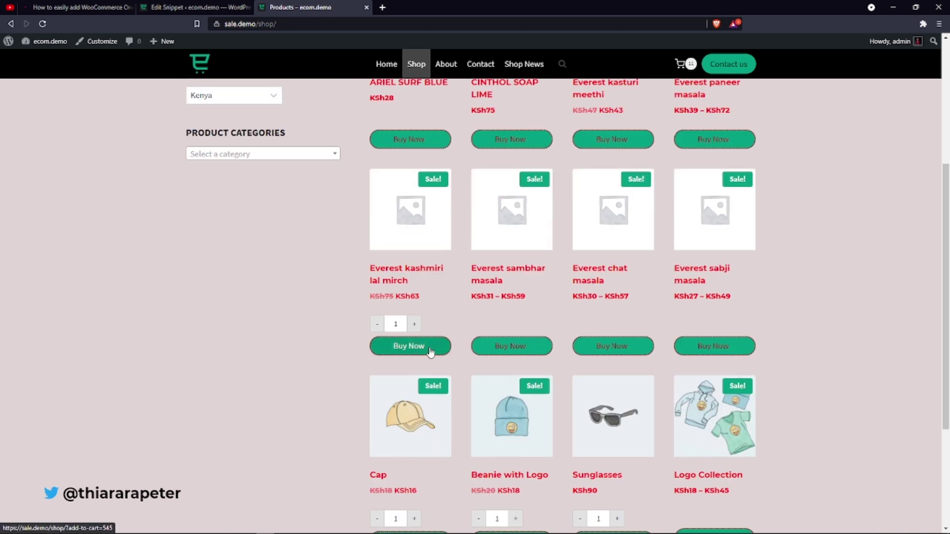
scroll(409, 156, "up", 2)
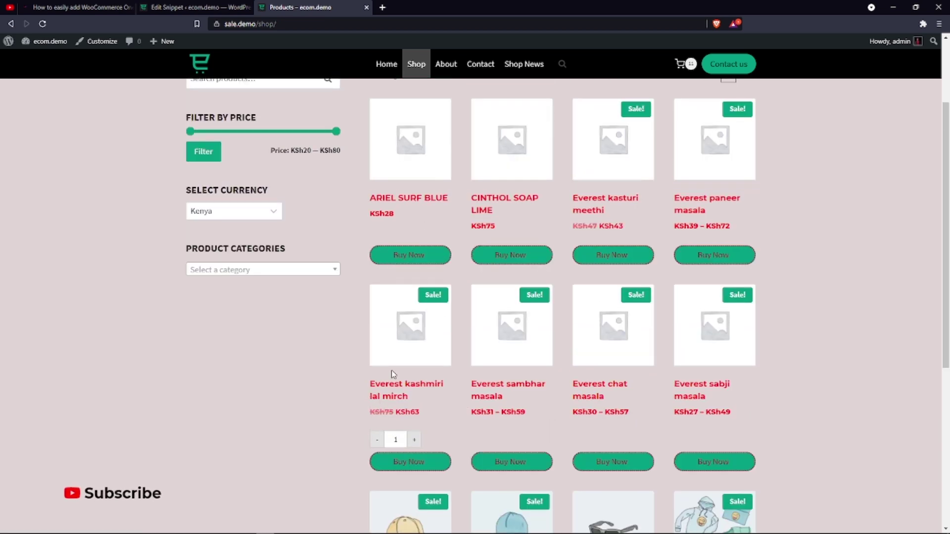
left_click(404, 198)
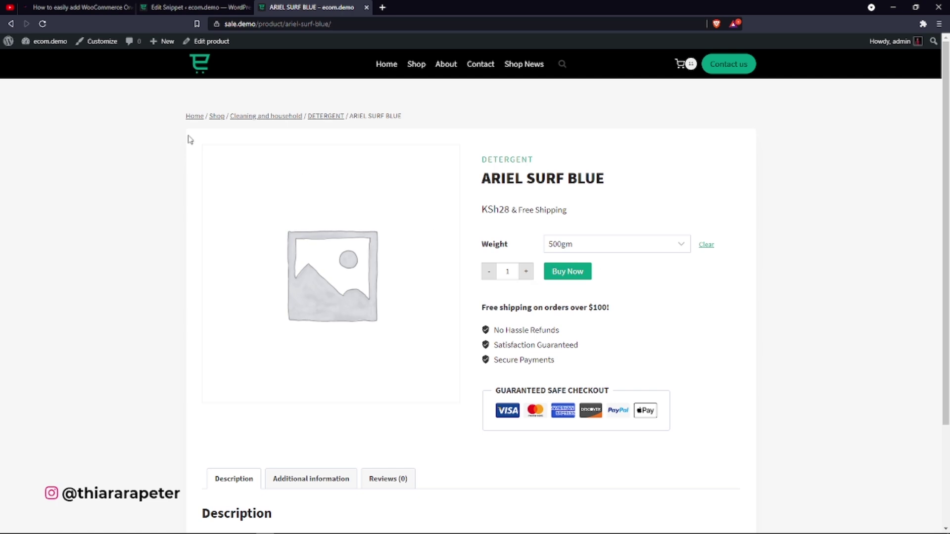
Scroll the snippet code to the 'Edit default add_to_cart button text' Buy Now filters.
left_click(192, 11)
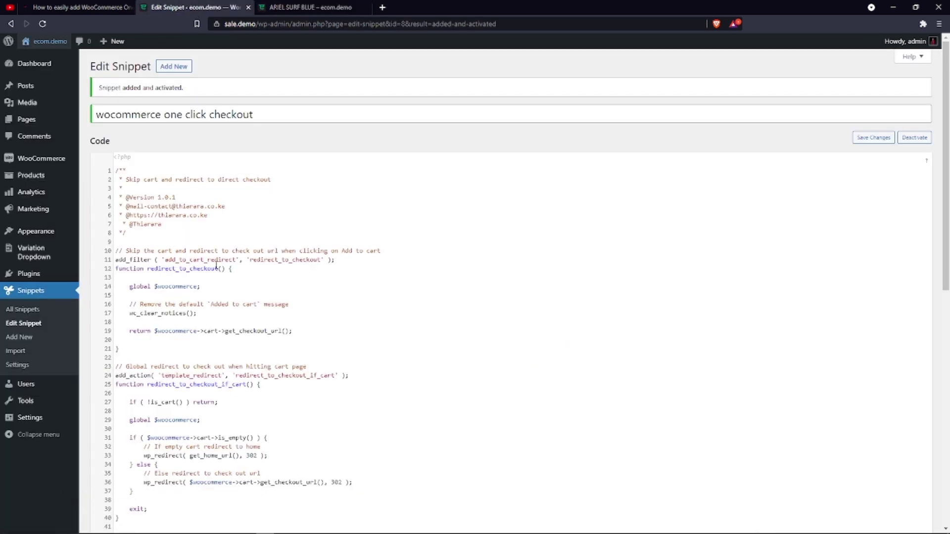
scroll(216, 266, "down", 2)
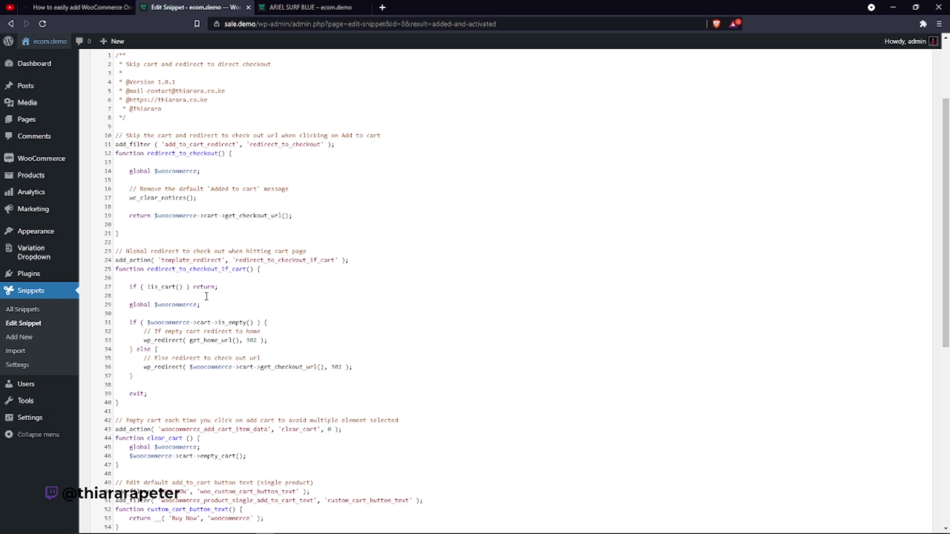
scroll(206, 296, "down", 5)
scroll(207, 296, "up", 6)
left_click(317, 8)
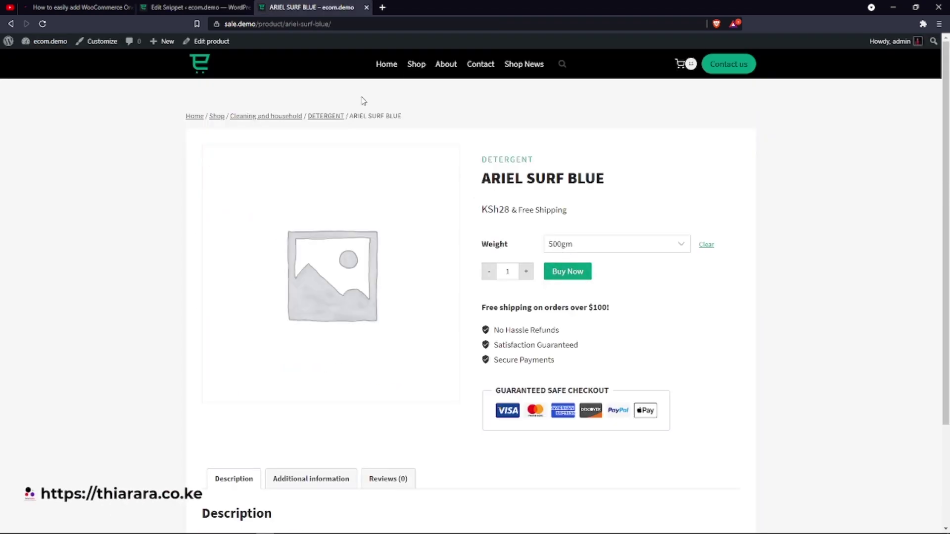
left_click(204, 8)
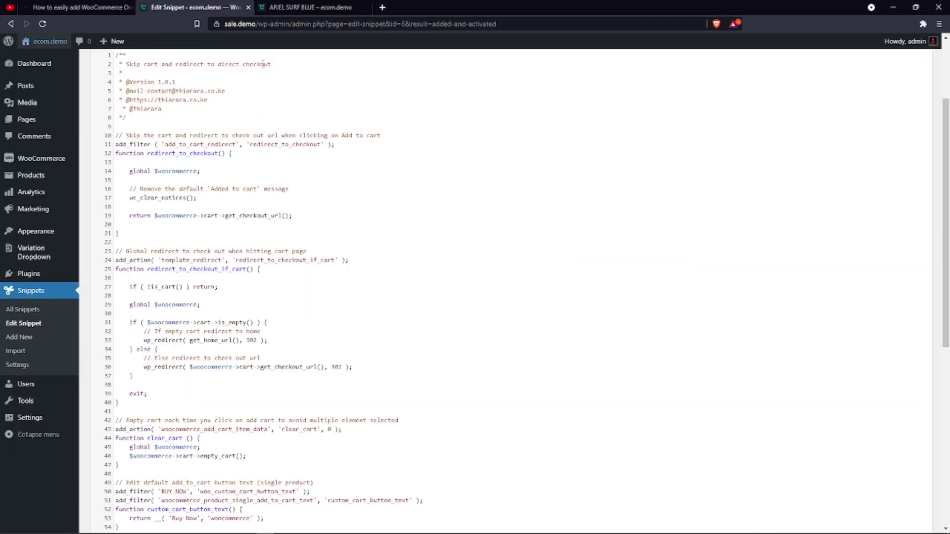
scroll(278, 365, "down", 3)
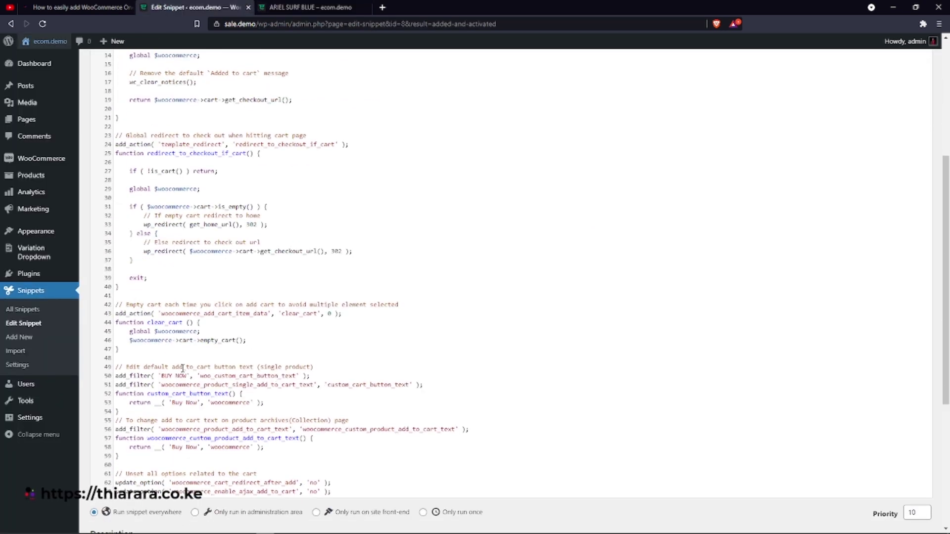
scroll(182, 368, "down", 3)
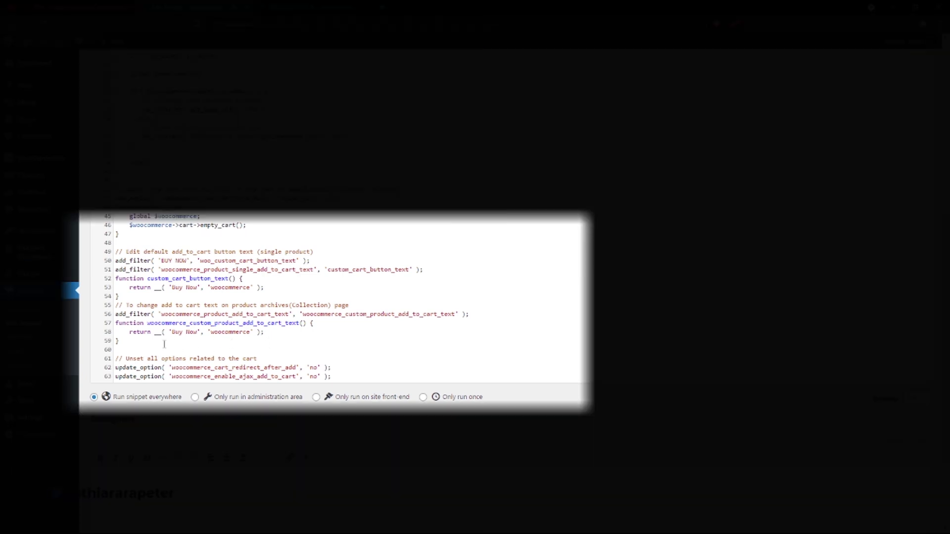
Delete the Buy Now button-text filters (lines 49–59) and the blank line, then save the snippet.
left_click_drag(141, 340, 117, 256)
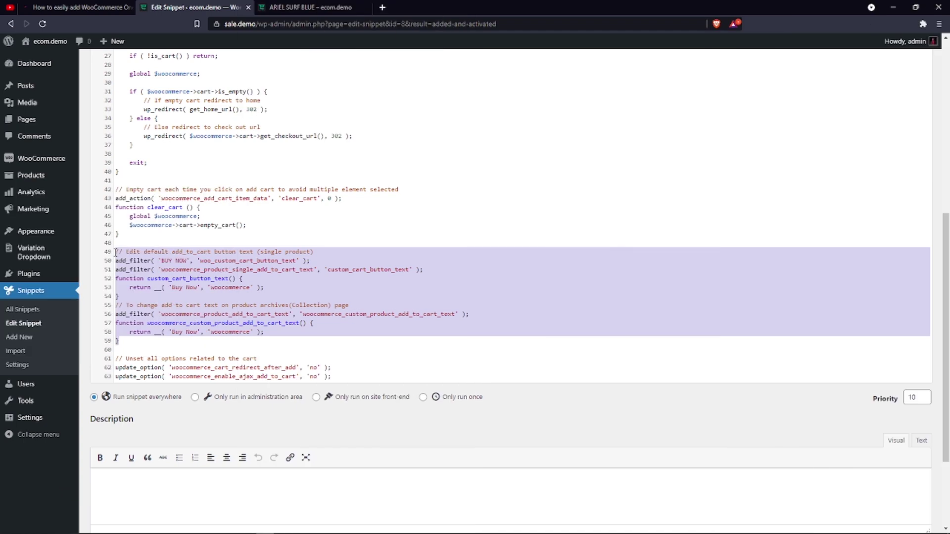
key("BackSpace")
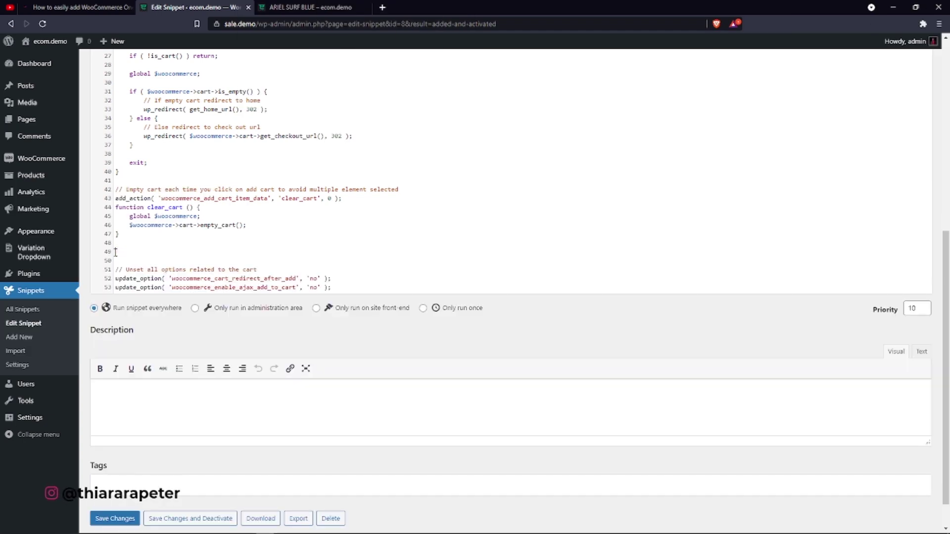
key("BackSpace")
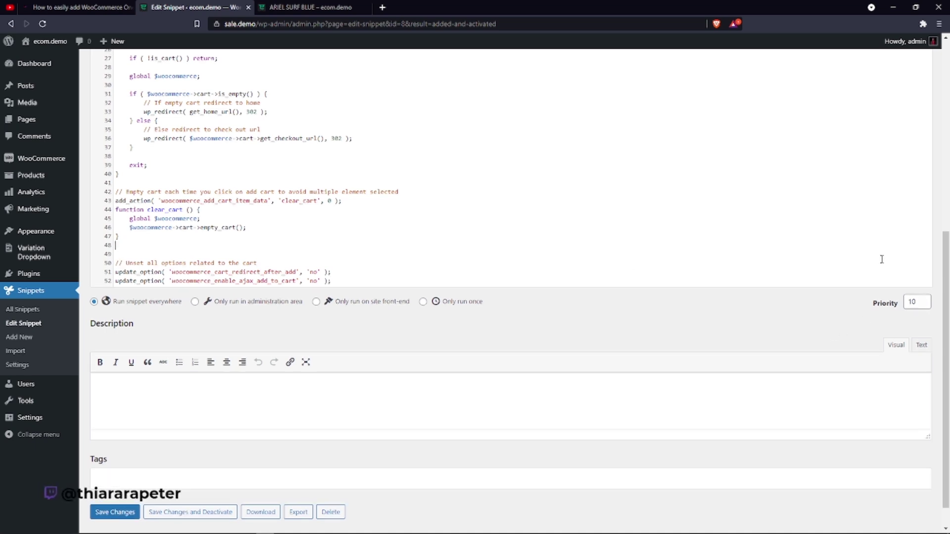
scroll(866, 117, "up", 7)
left_click(861, 149)
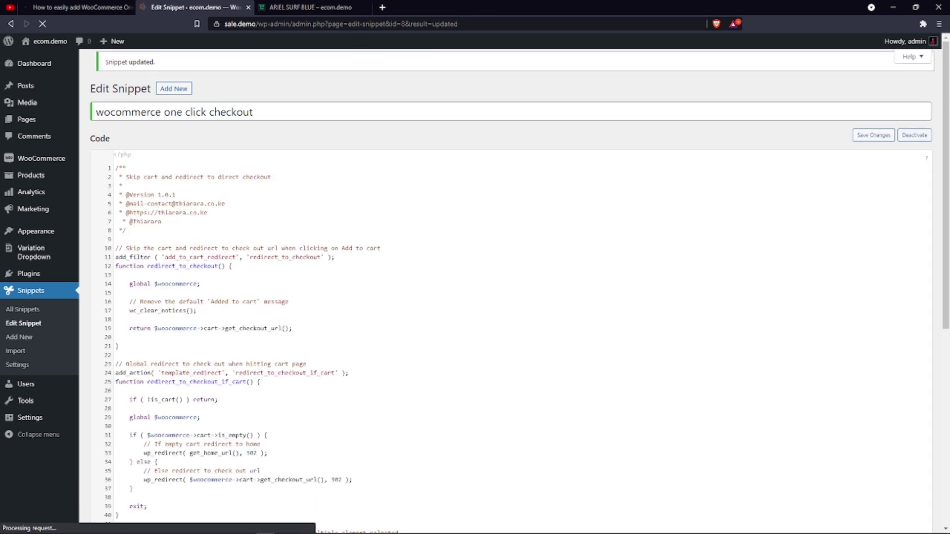
Reload the product page to confirm Add to cart, then add Everest kashmiri lal mirch from the Shop.
left_click(327, 10)
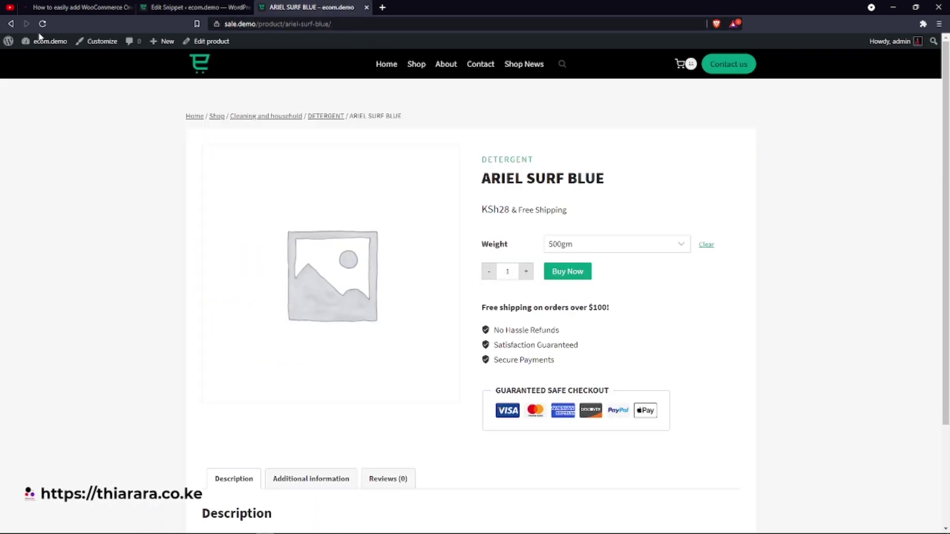
left_click(42, 23)
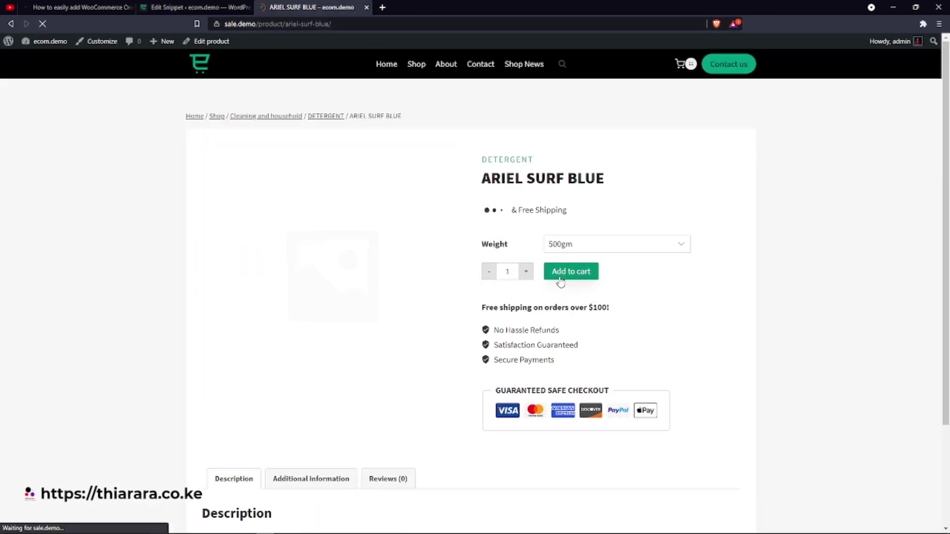
left_click(409, 67)
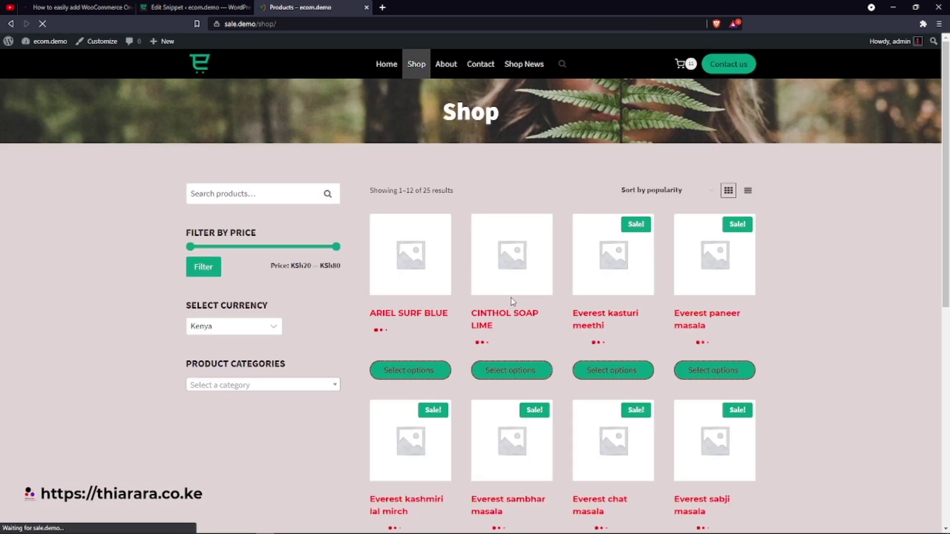
scroll(408, 378, "down", 2)
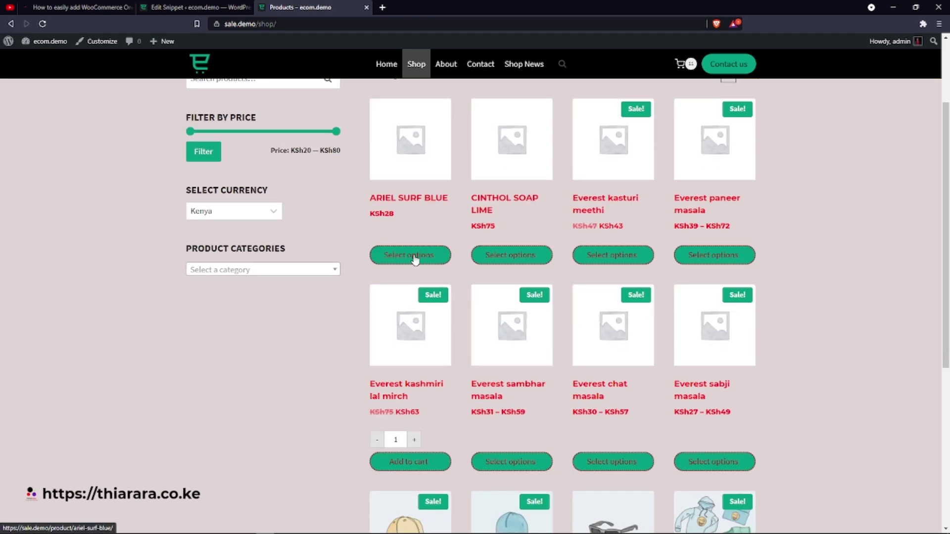
scroll(451, 429, "down", 2)
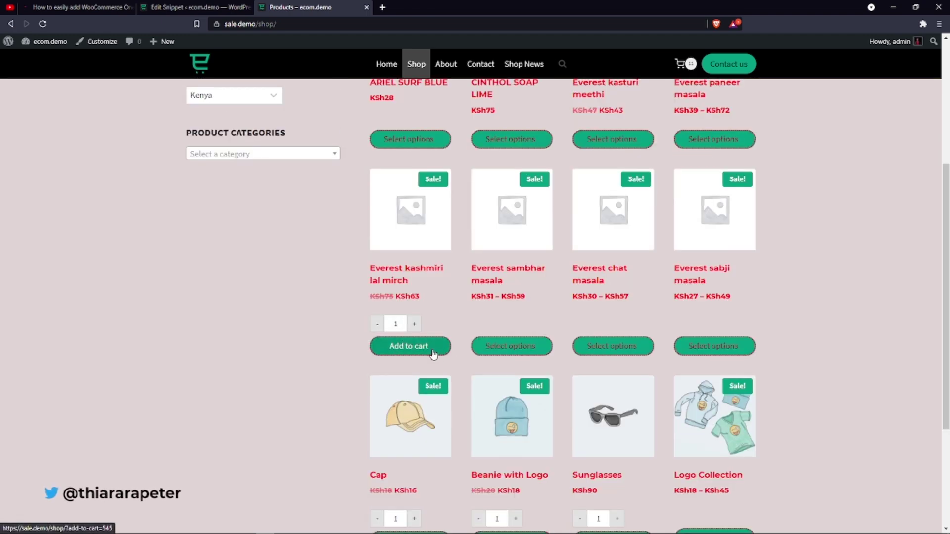
left_click(411, 350)
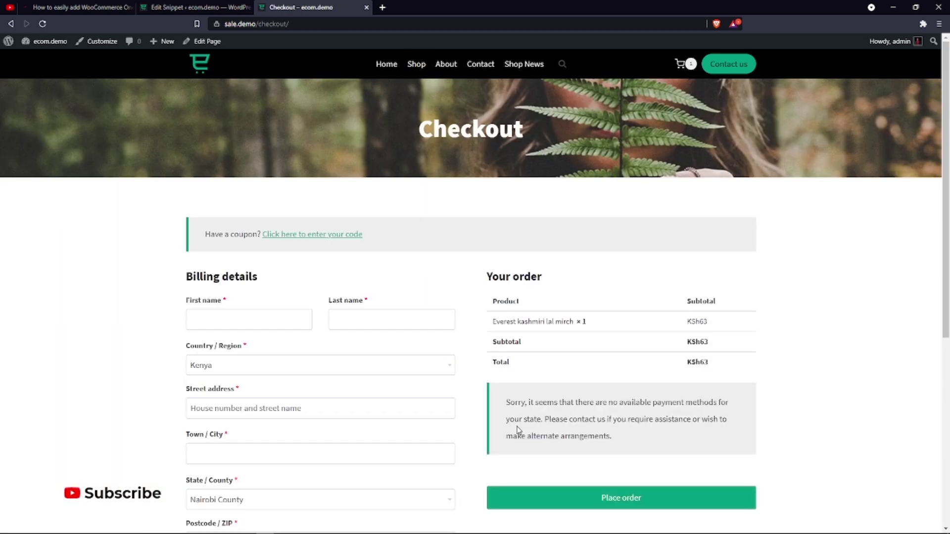
Scroll the checkout page to review the Everest kashmiri lal mirch ×1 order at KSh63.
scroll(192, 363, "down", 2)
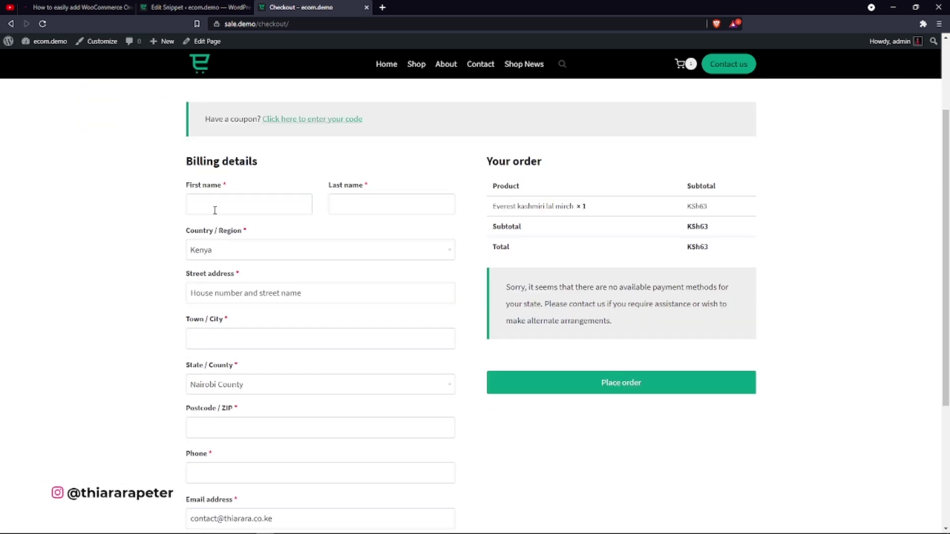
scroll(153, 441, "down", 2)
scroll(244, 374, "up", 1)
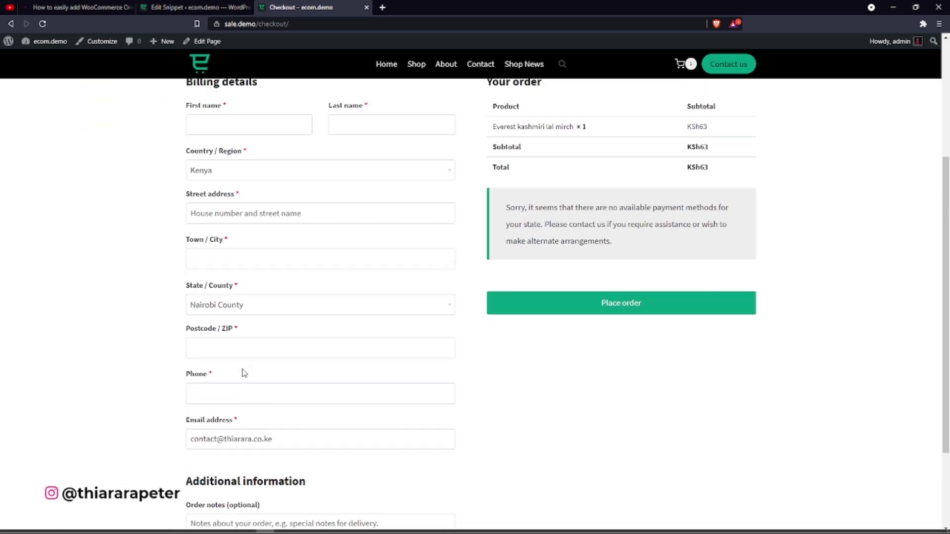
scroll(244, 374, "up", 2)
Open the Review Cart panel twice to confirm it holds only Everest kashmiri lal mirch ×1.
left_click(684, 68)
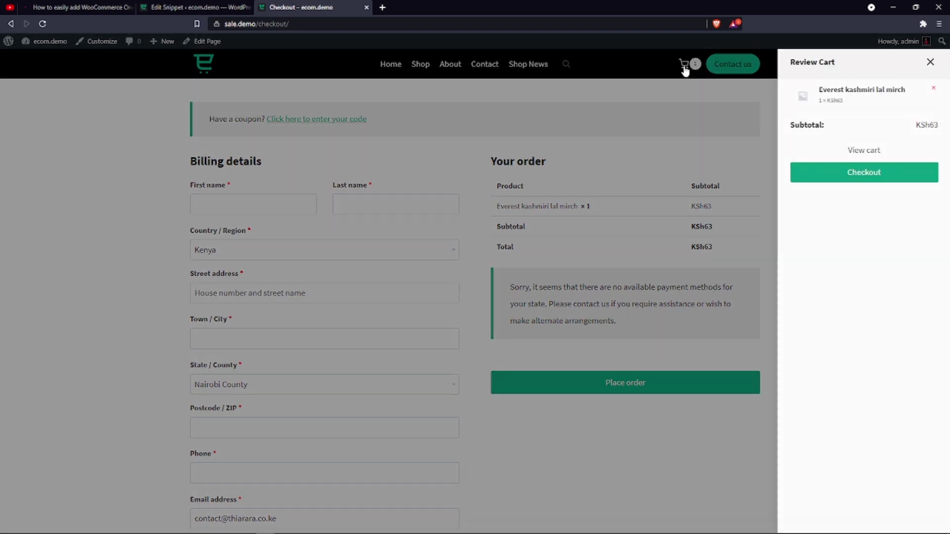
left_click(930, 63)
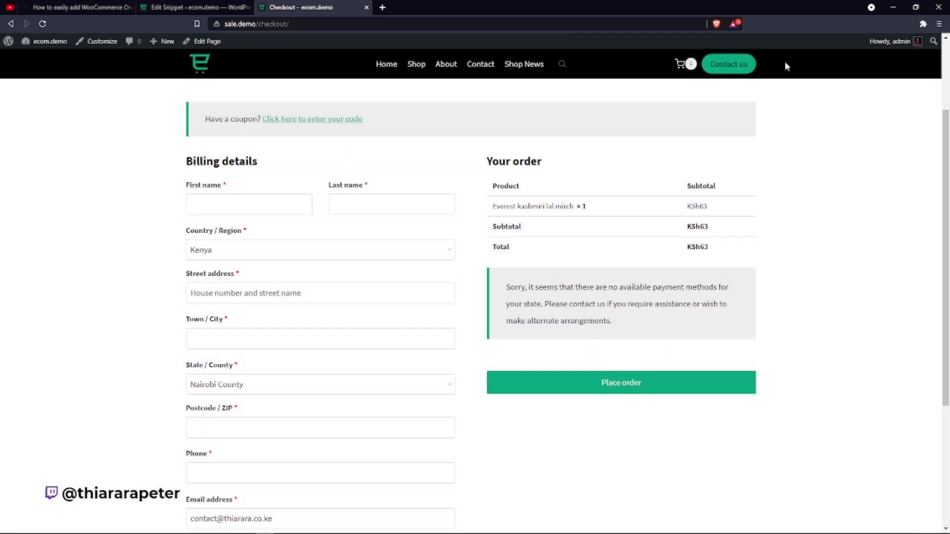
left_click(683, 68)
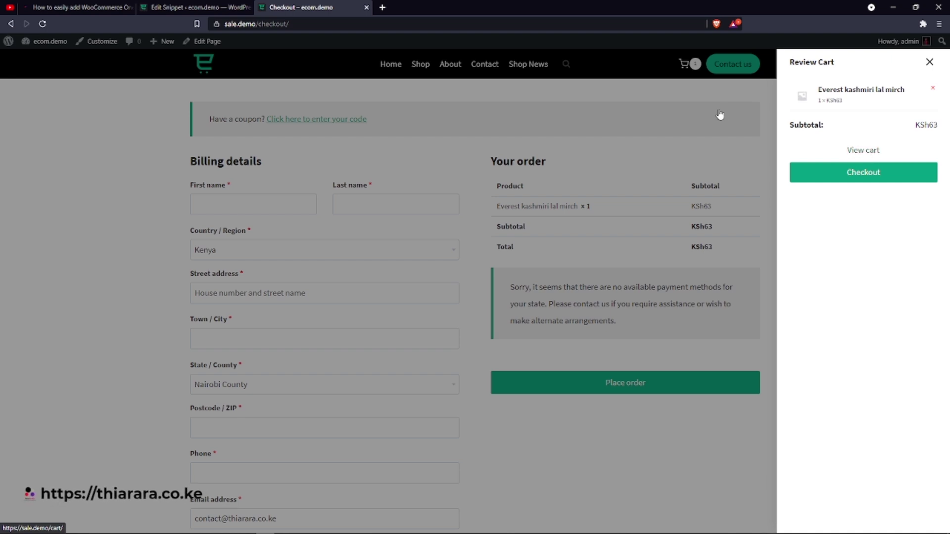
left_click(619, 77)
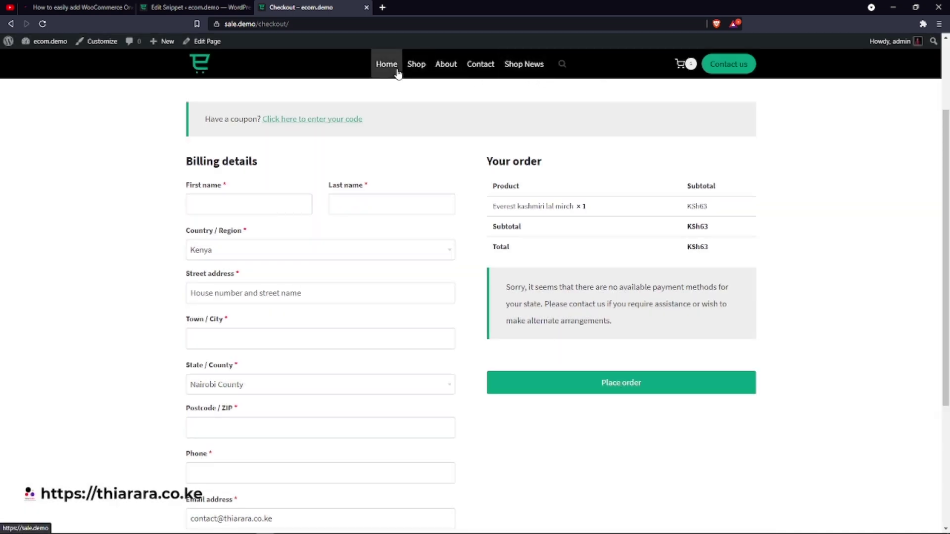
Look over the snippet code in the editor, then return to the store's Checkout tab.
left_click(195, 7)
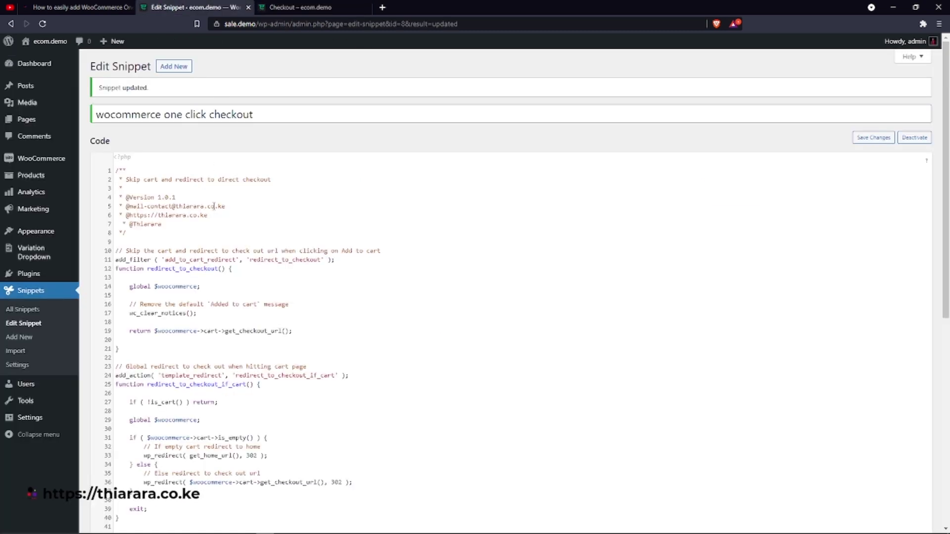
scroll(227, 418, "down", 2)
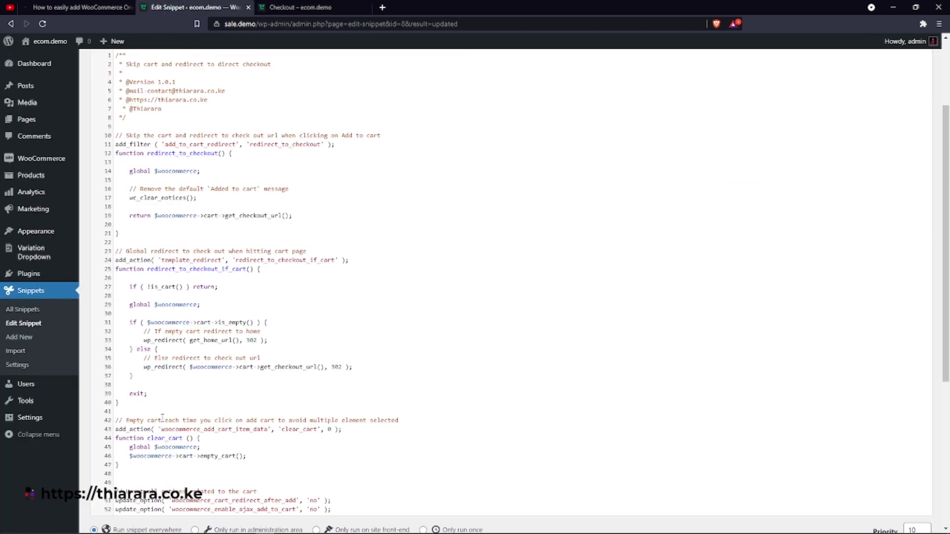
scroll(162, 418, "down", 2)
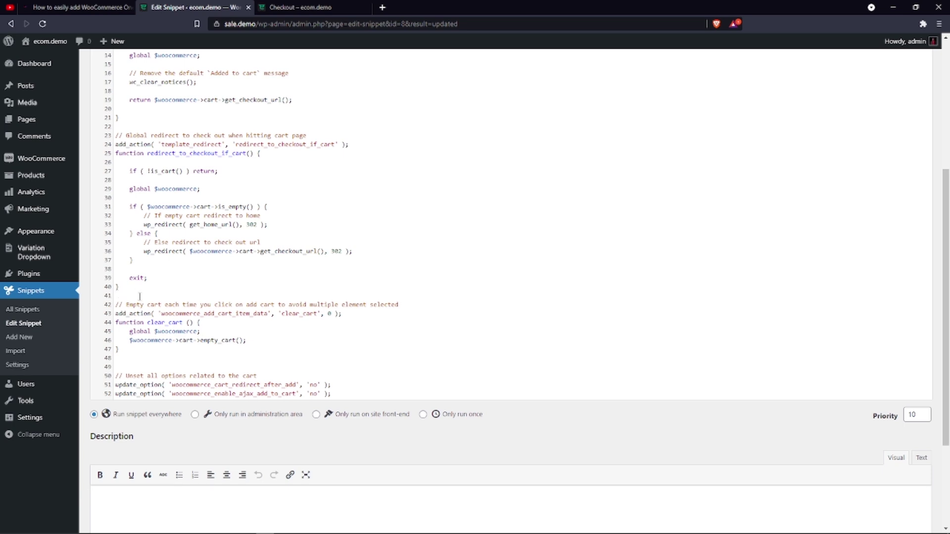
scroll(141, 297, "up", 4)
scroll(205, 159, "down", 2)
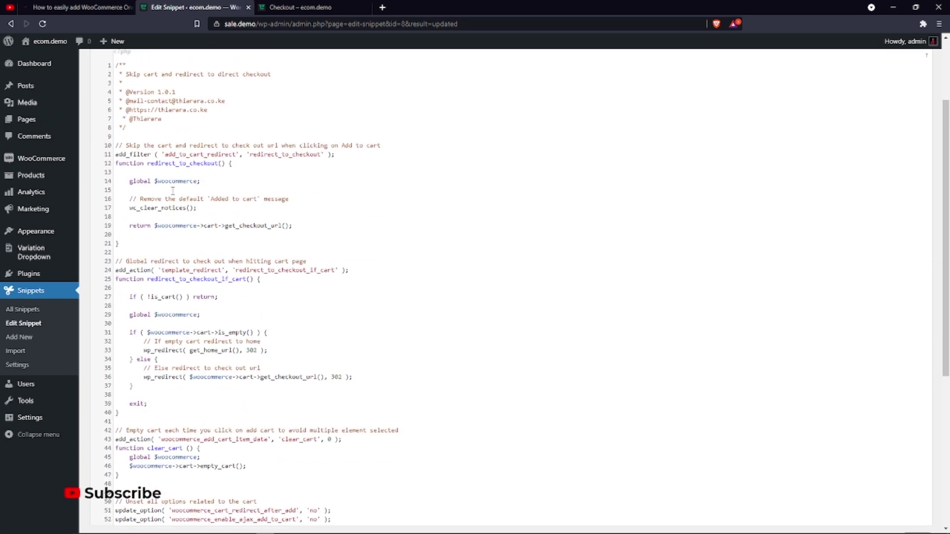
scroll(138, 191, "up", 2)
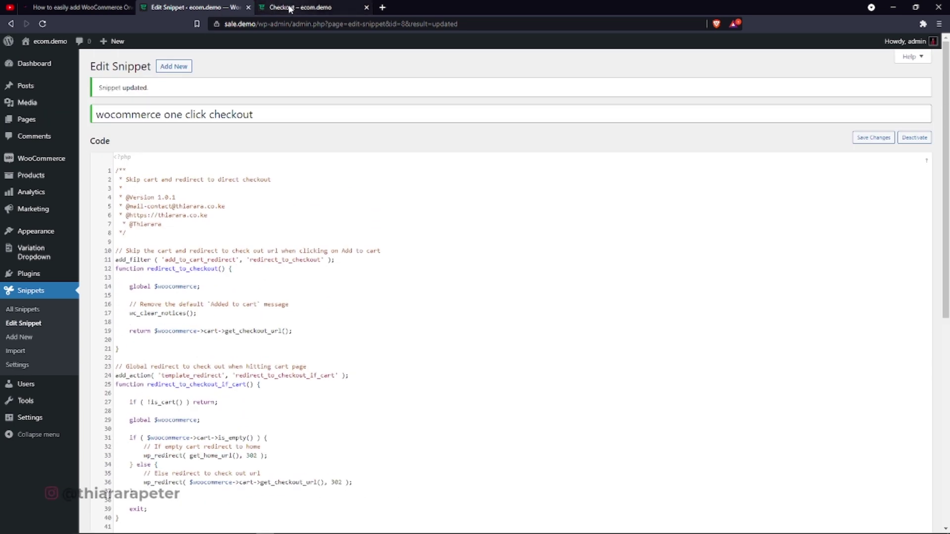
left_click(270, 7)
Browse the shop listing and open Everest kashmiri lal mirch, then return to the snippet editor.
left_click(410, 69)
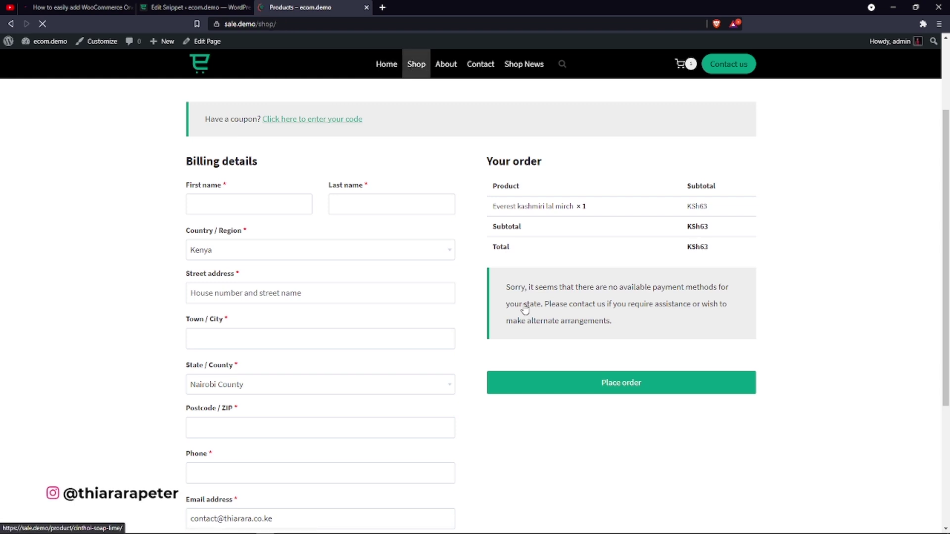
scroll(427, 361, "down", 2)
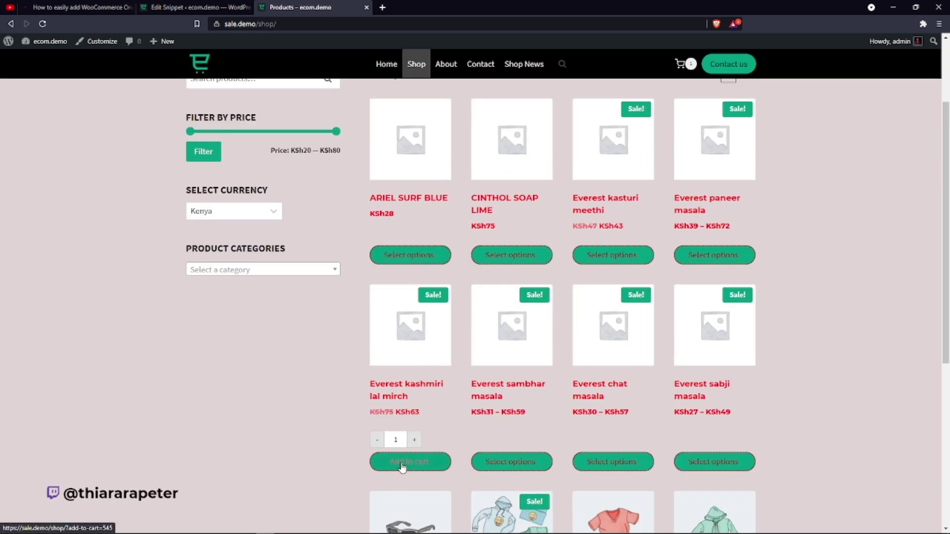
scroll(716, 303, "down", 5)
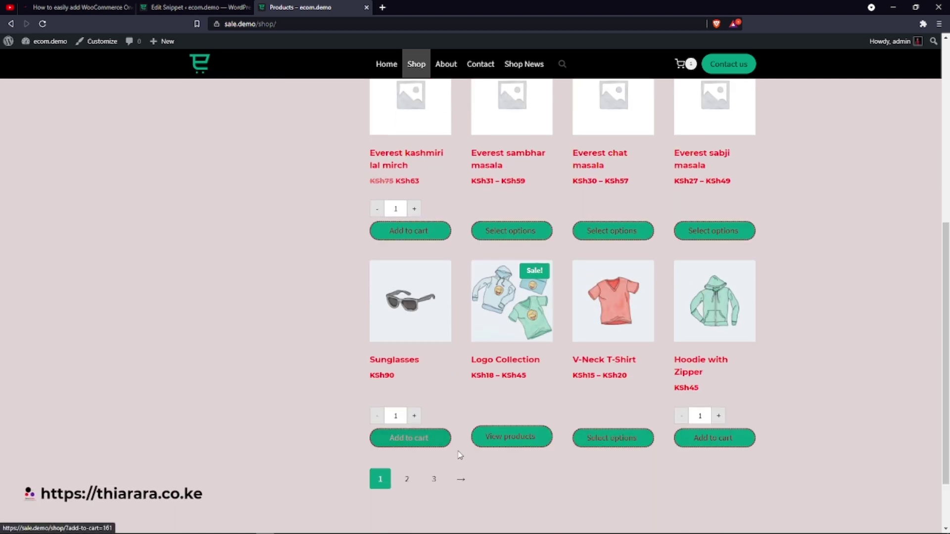
scroll(762, 349, "up", 5)
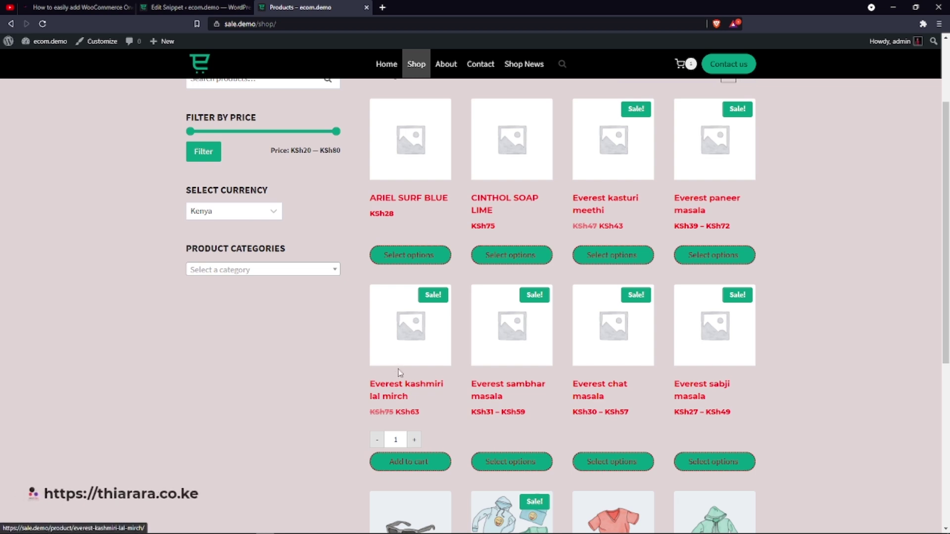
left_click(394, 392)
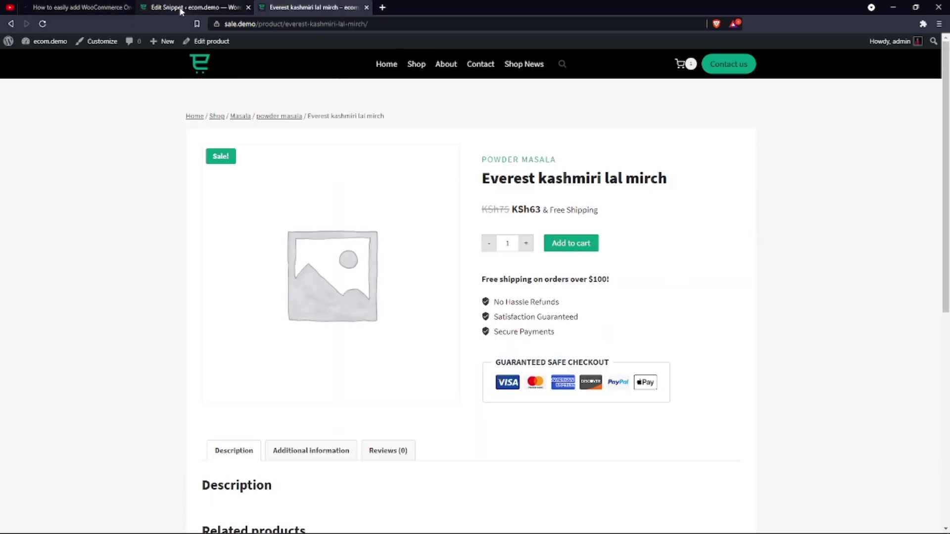
left_click(180, 11)
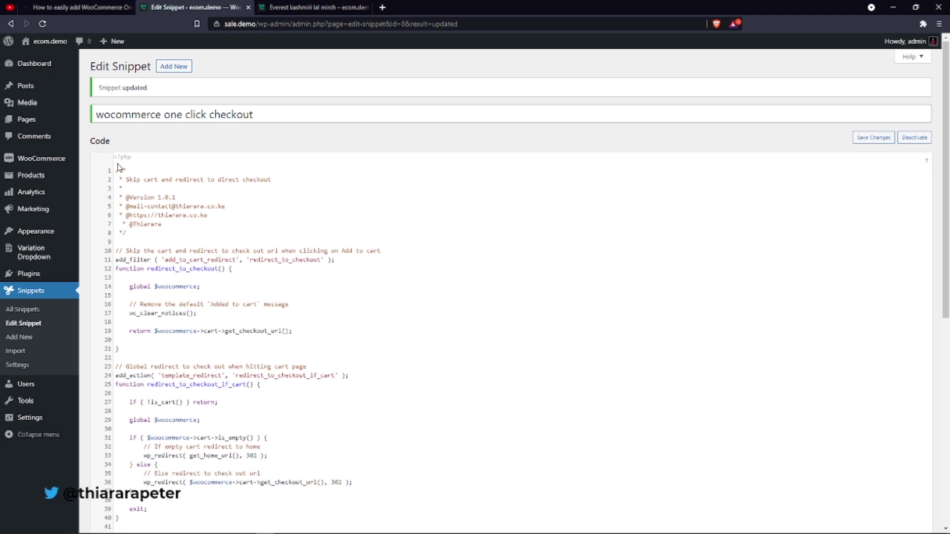
Replace the snippet code with the pasted version containing the 'Buy Now' button-text filters.
left_click_drag(115, 169, 322, 280)
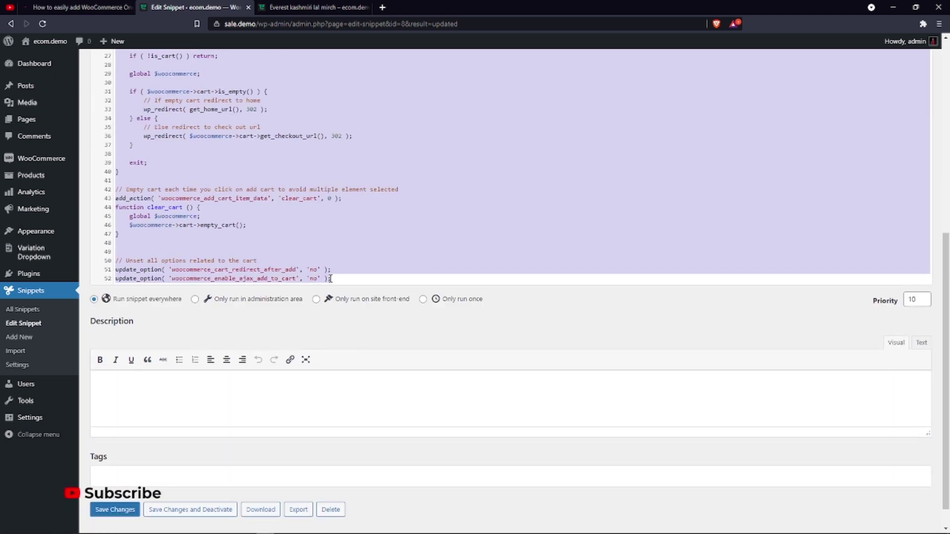
key("BackSpace")
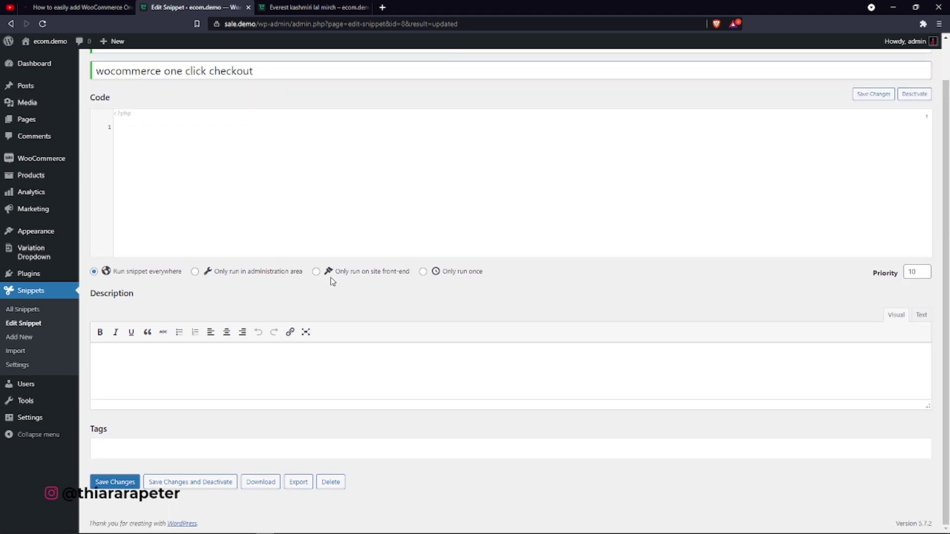
key("super+v")
left_click(200, 240)
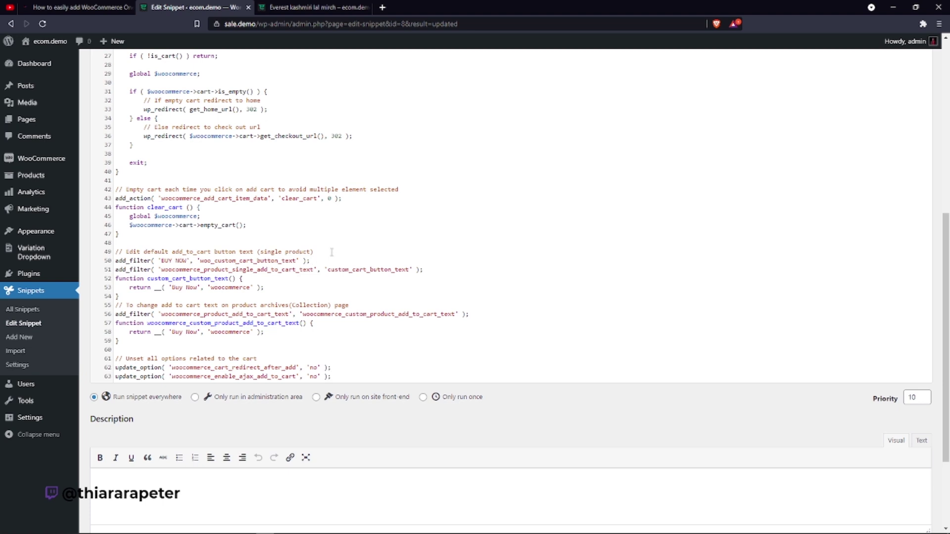
Check the single-product button text comment in the new code, then return to the product page.
left_click_drag(263, 248, 117, 253)
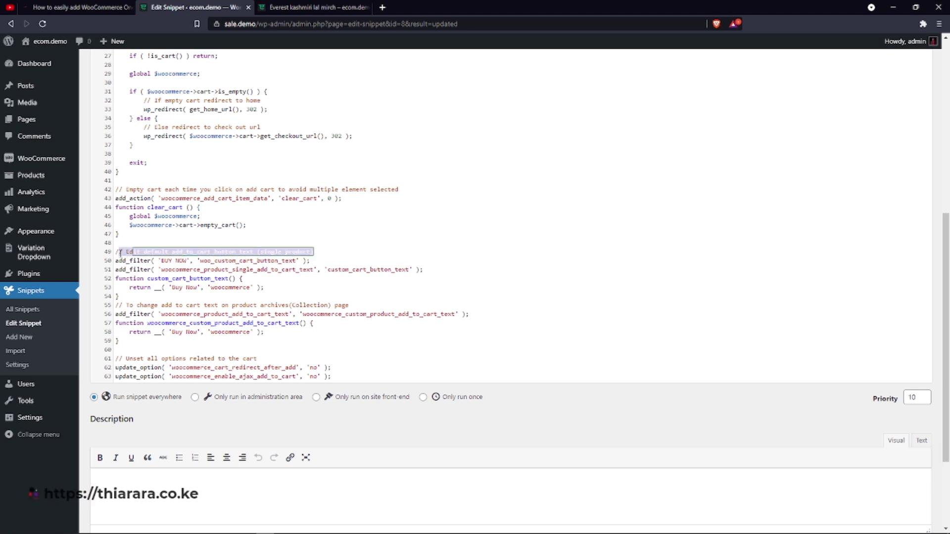
left_click(162, 246)
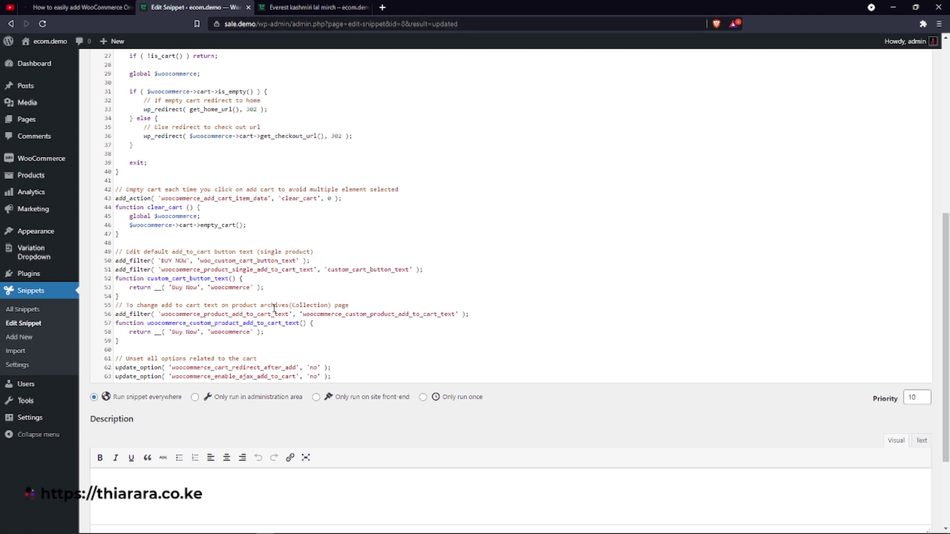
left_click(314, 7)
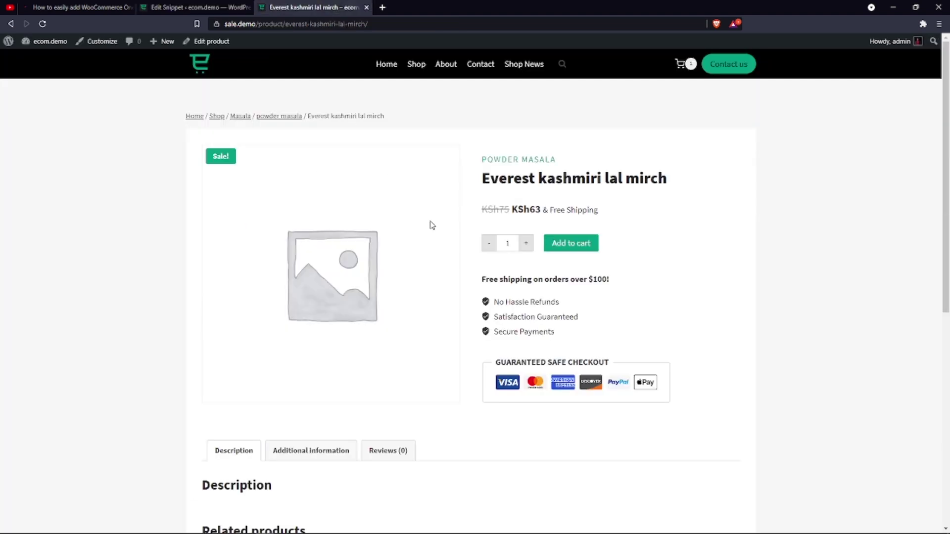
Scroll through the Shop product listing, then return to the Edit Snippet tab.
left_click(414, 72)
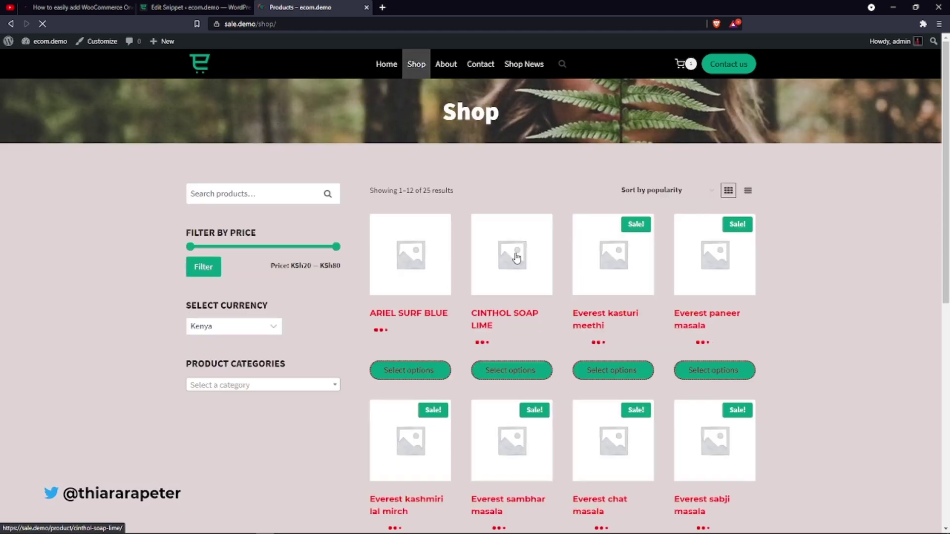
scroll(396, 270, "down", 3)
scroll(396, 269, "down", 5)
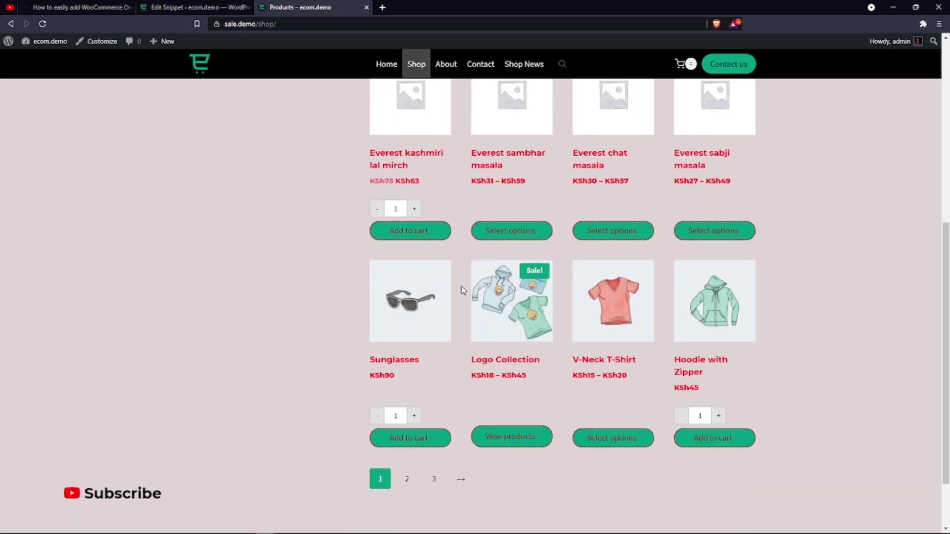
scroll(479, 274, "up", 7)
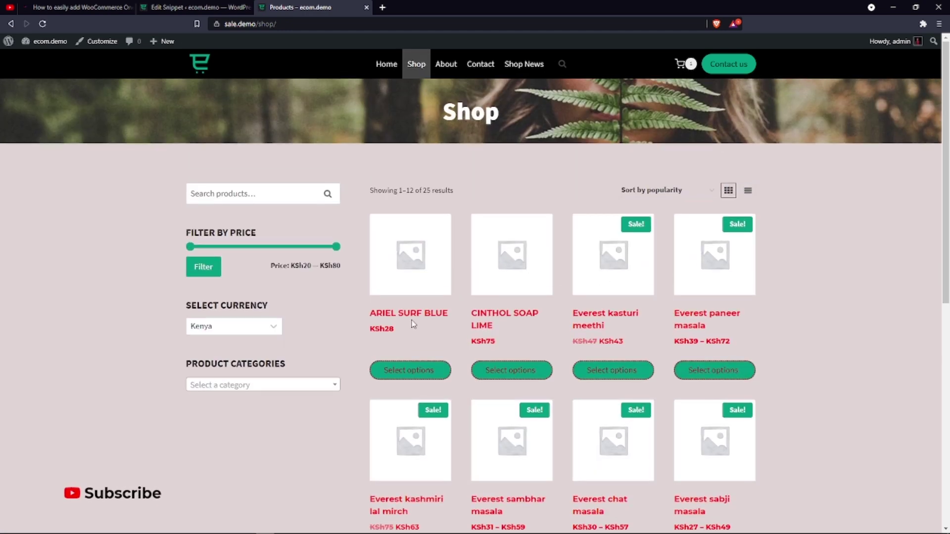
left_click(241, 6)
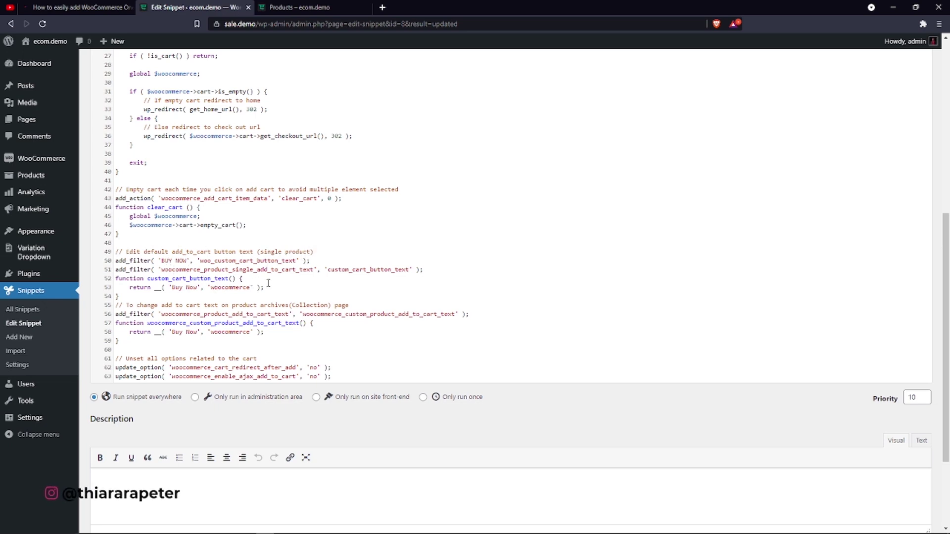
Delete the single-product 'Buy Now' filter block (lines 49–54) and save the snippet.
left_click_drag(269, 290, 112, 259)
left_click(131, 294)
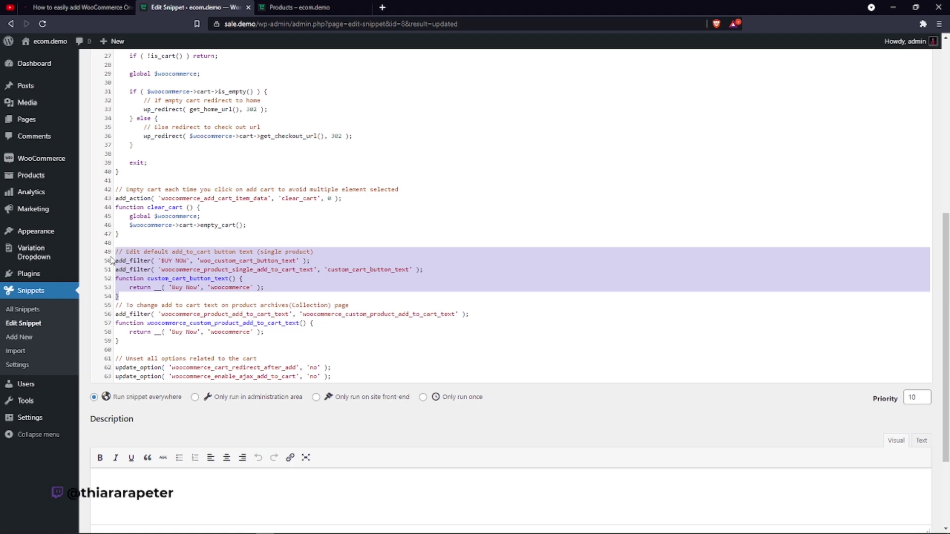
key("BackSpace")
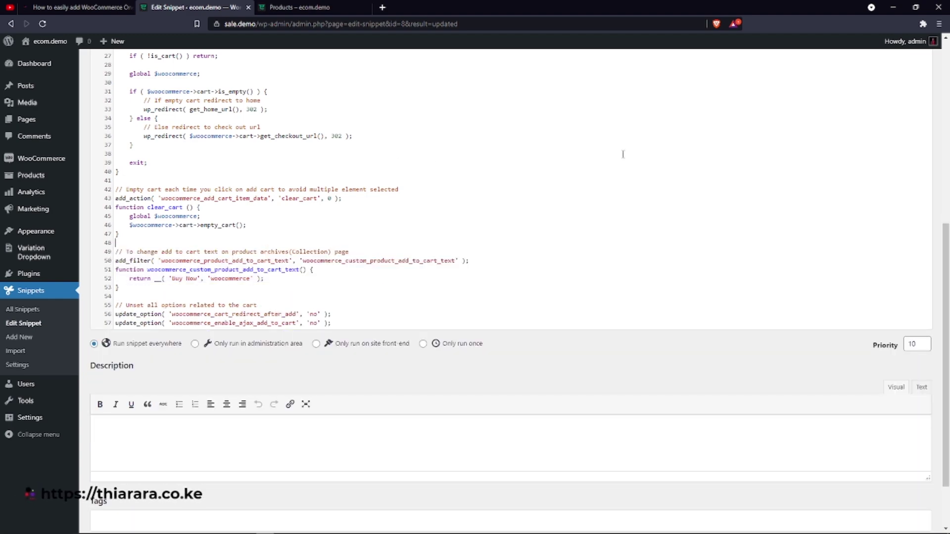
scroll(622, 153, "up", 7)
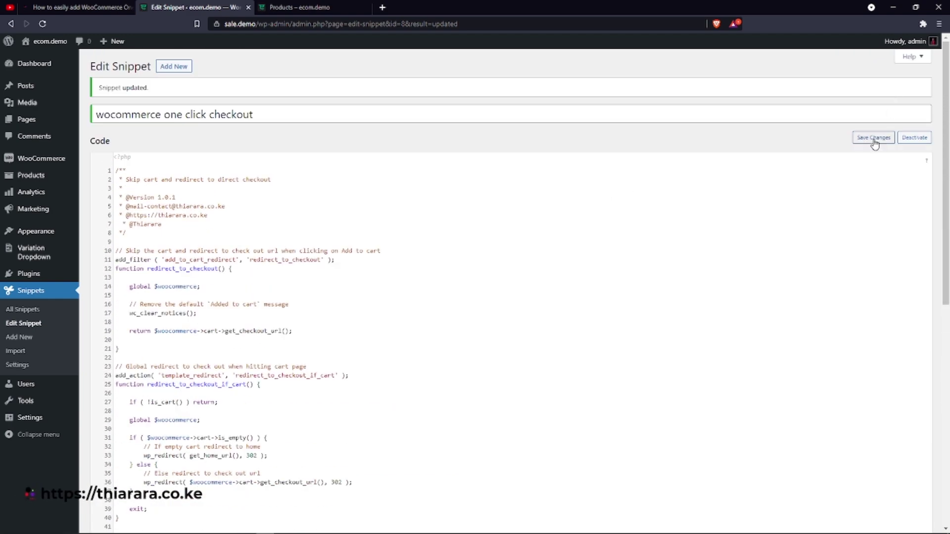
left_click(873, 138)
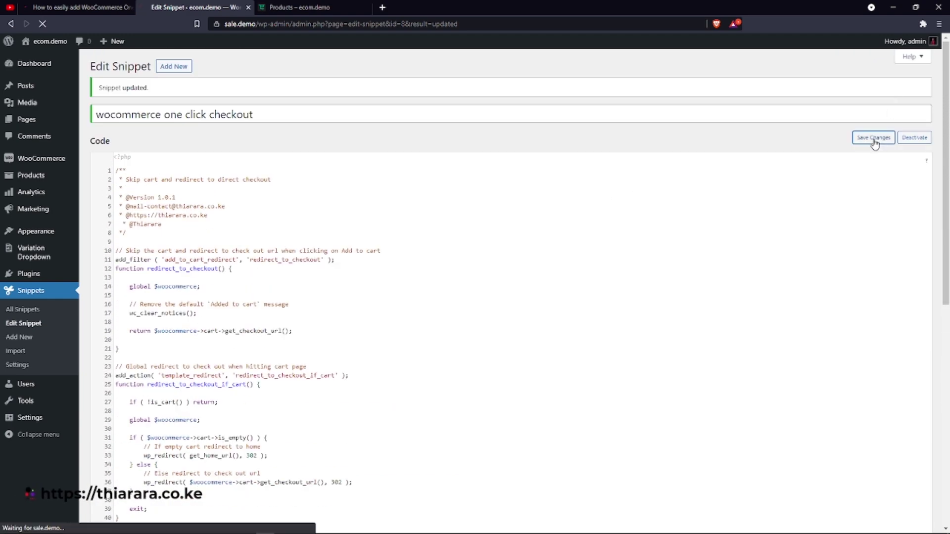
Reload the shop to see the Buy Now buttons, then open Everest kashmiri lal mirch.
left_click(312, 9)
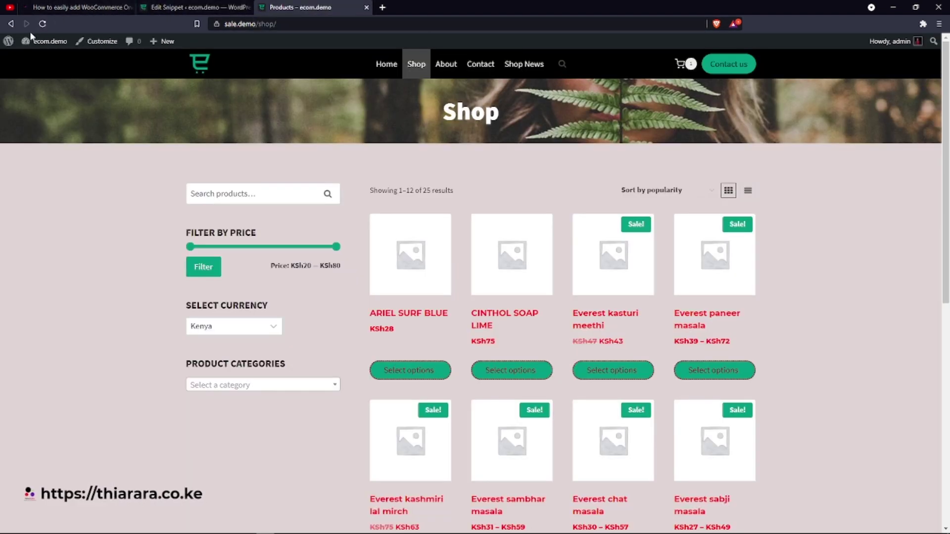
left_click(43, 23)
scroll(427, 321, "down", 2)
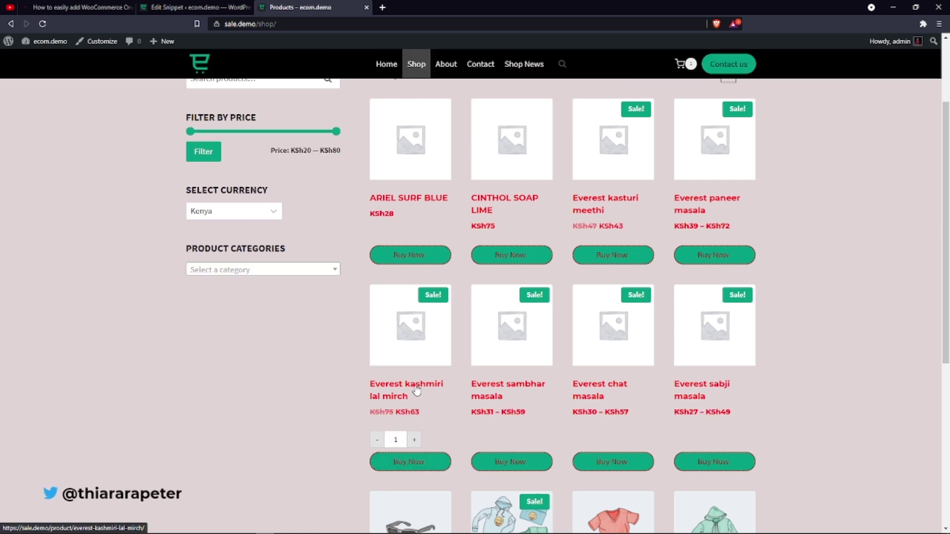
left_click(416, 391)
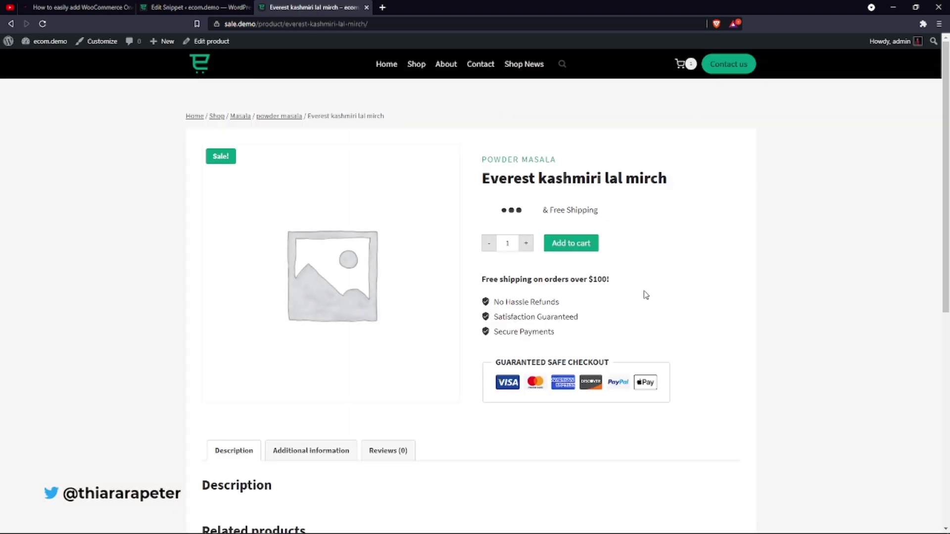